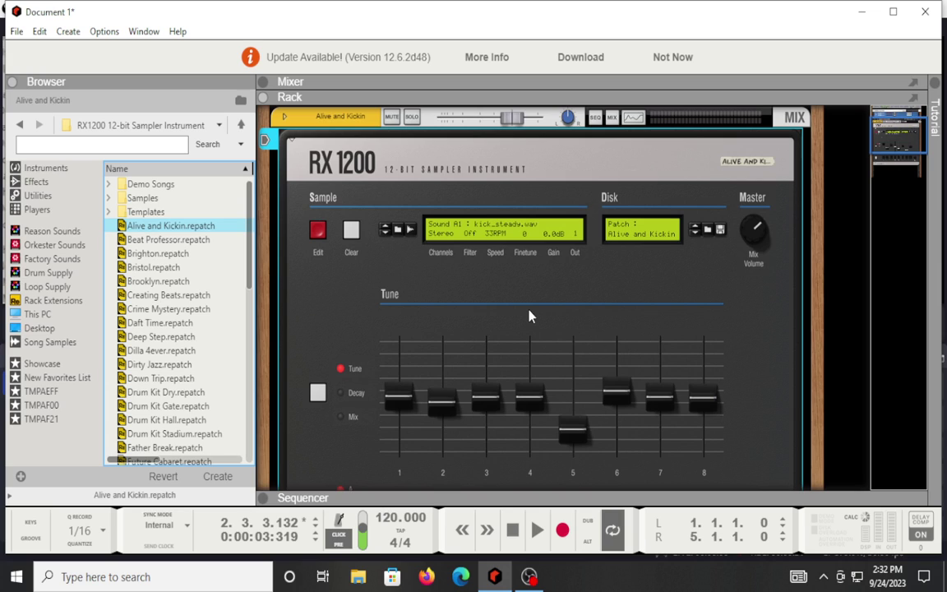
Step: Scroll through the RX1200 front panel with the Alive and Kickin patch loaded
{"action": "scroll", "coordinate": [551, 299], "scroll_direction": "down", "scroll_amount": 5}
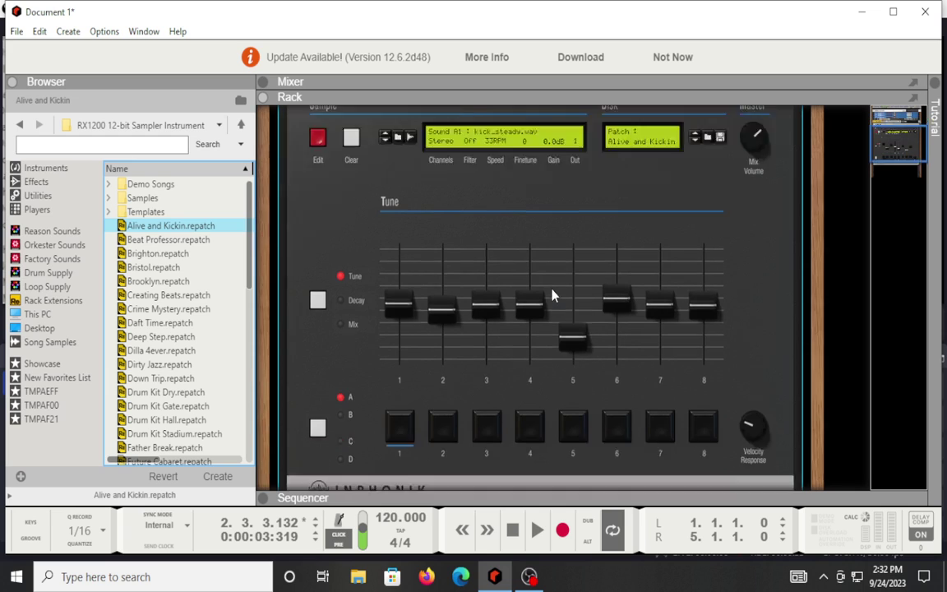
{"action": "scroll", "coordinate": [552, 296], "scroll_direction": "up", "scroll_amount": 5}
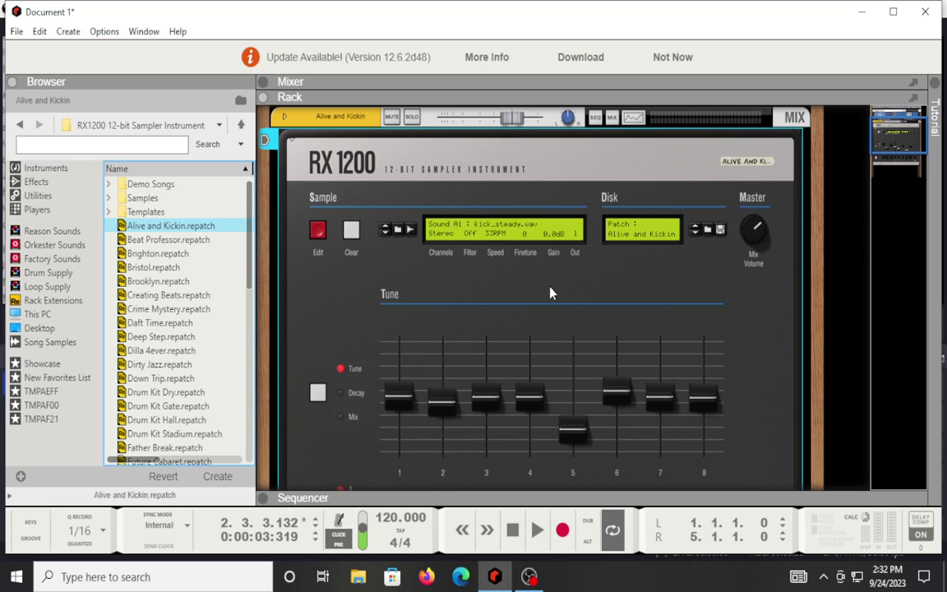
{"action": "scroll", "coordinate": [550, 293], "scroll_direction": "down", "scroll_amount": 2}
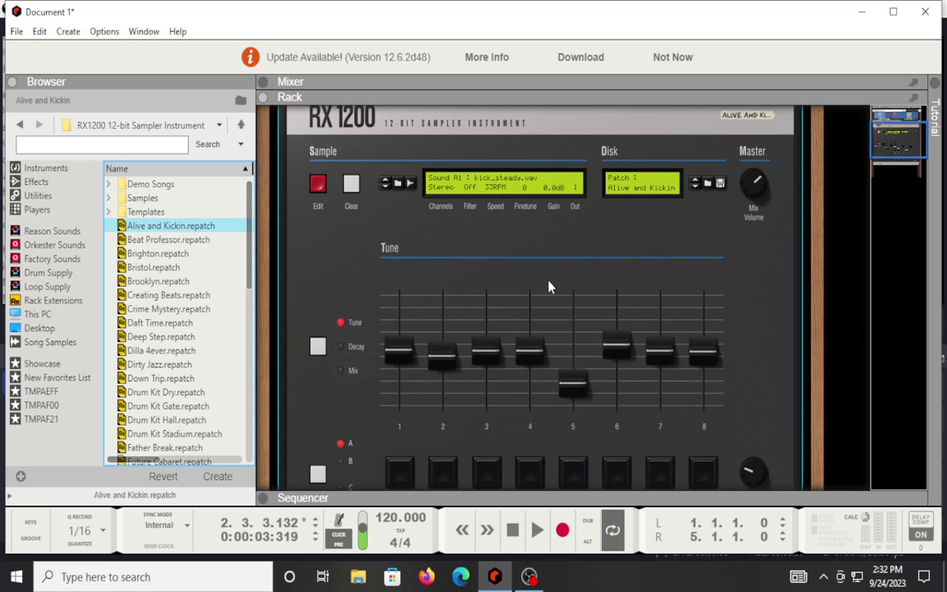
{"action": "scroll", "coordinate": [550, 287], "scroll_direction": "down", "scroll_amount": 2}
{"action": "scroll", "coordinate": [550, 287], "scroll_direction": "up", "scroll_amount": 2}
{"action": "scroll", "coordinate": [550, 285], "scroll_direction": "up", "scroll_amount": 4}
{"action": "scroll", "coordinate": [551, 284], "scroll_direction": "down", "scroll_amount": 4}
{"action": "scroll", "coordinate": [494, 234], "scroll_direction": "down", "scroll_amount": 2}
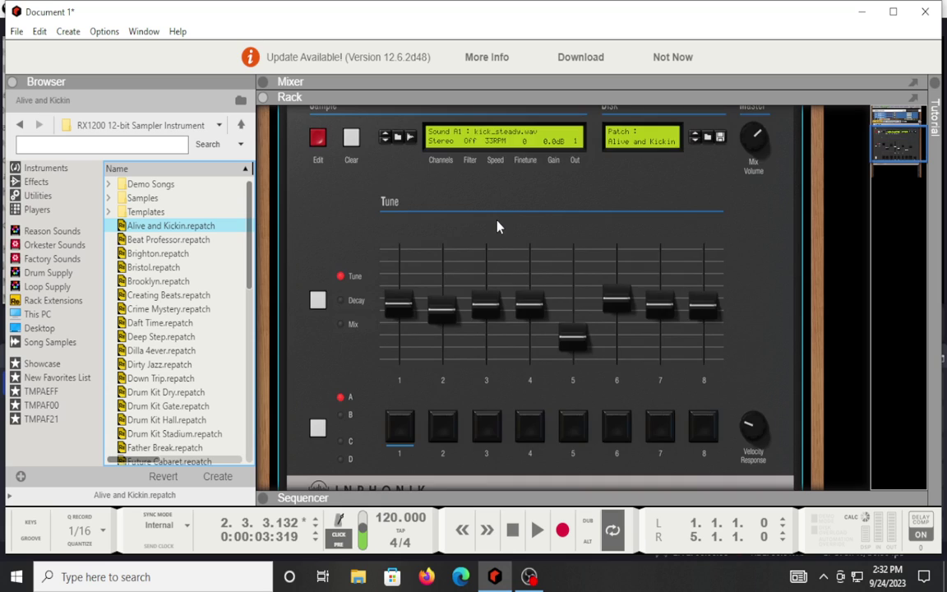
{"action": "scroll", "coordinate": [496, 227], "scroll_direction": "up", "scroll_amount": 2}
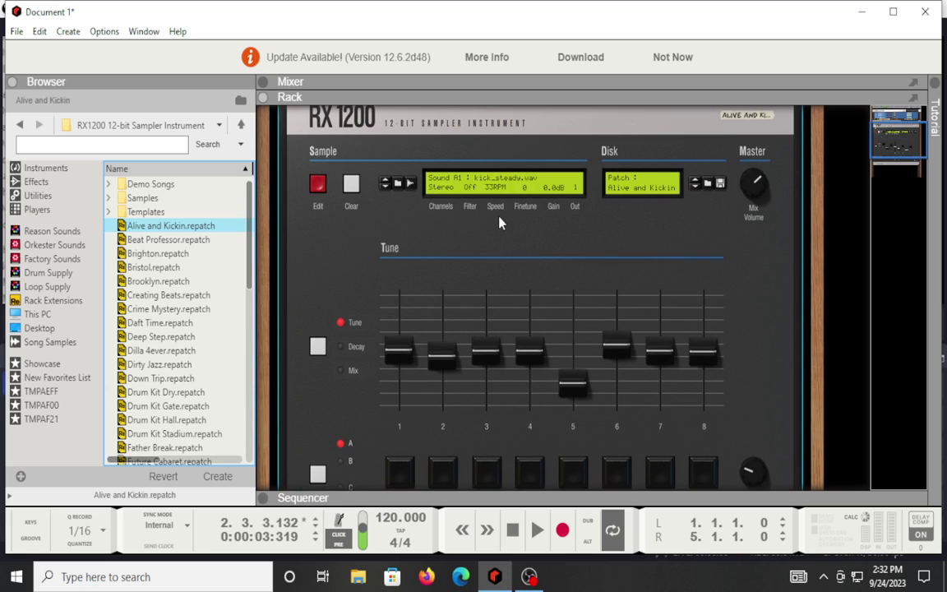
Step: Flip the RX1200 twice to inspect its rear CV inputs and outputs, returning to front
{"action": "key", "text": "Tab"}
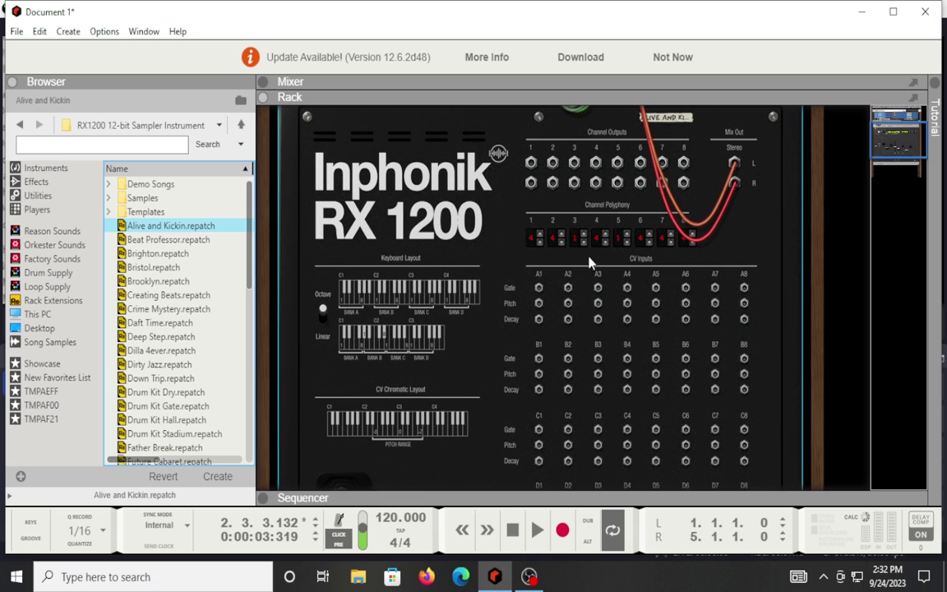
{"action": "scroll", "coordinate": [581, 248], "scroll_direction": "down", "scroll_amount": 6}
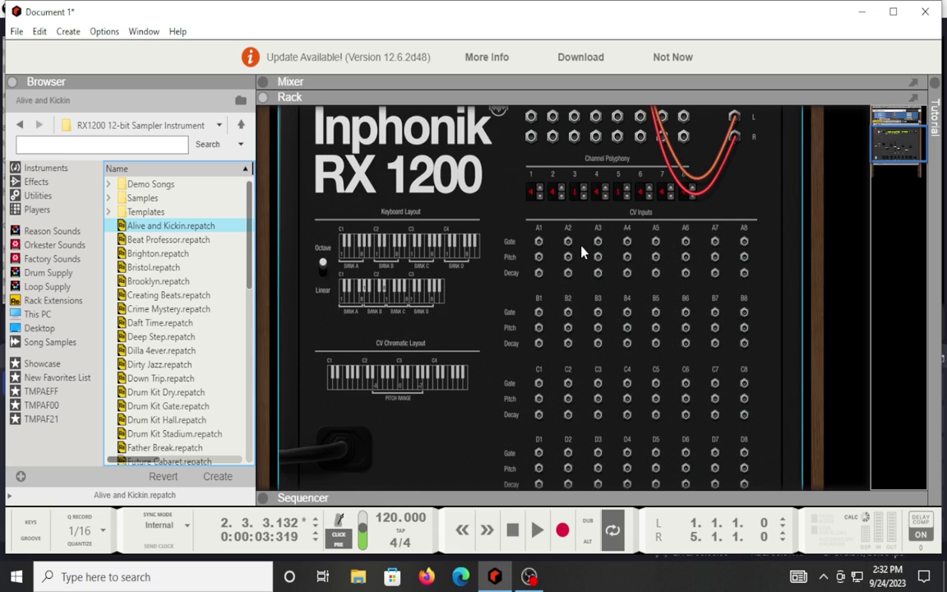
{"action": "scroll", "coordinate": [580, 246], "scroll_direction": "up", "scroll_amount": 10}
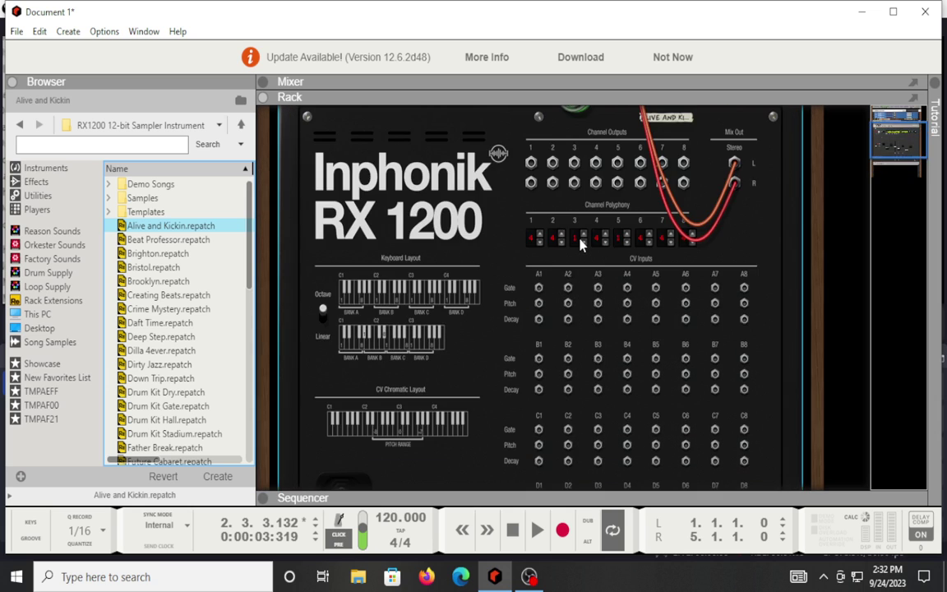
{"action": "scroll", "coordinate": [581, 245], "scroll_direction": "down", "scroll_amount": 2}
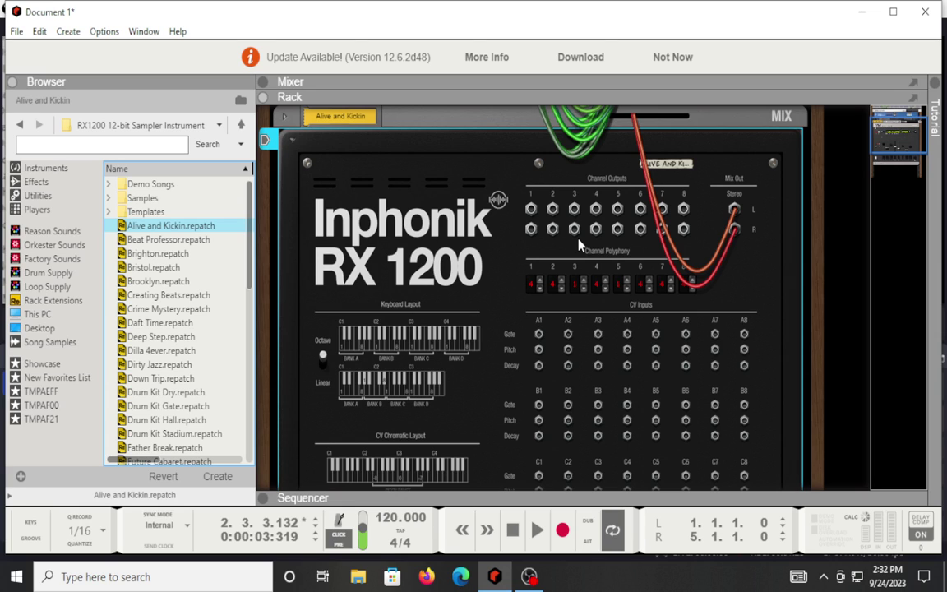
{"action": "key", "text": "Tab"}
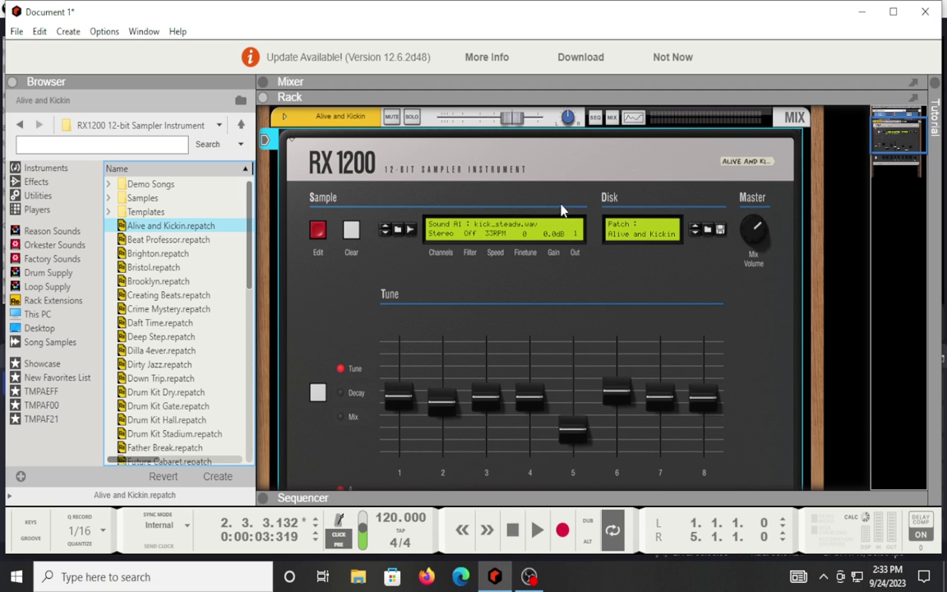
{"action": "key", "text": "Tab"}
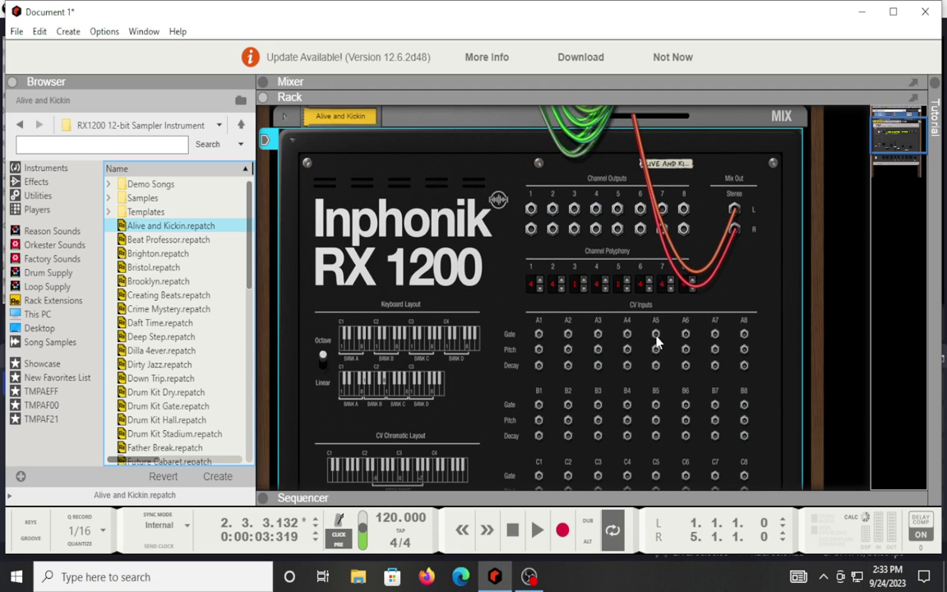
{"action": "scroll", "coordinate": [660, 346], "scroll_direction": "down", "scroll_amount": 4}
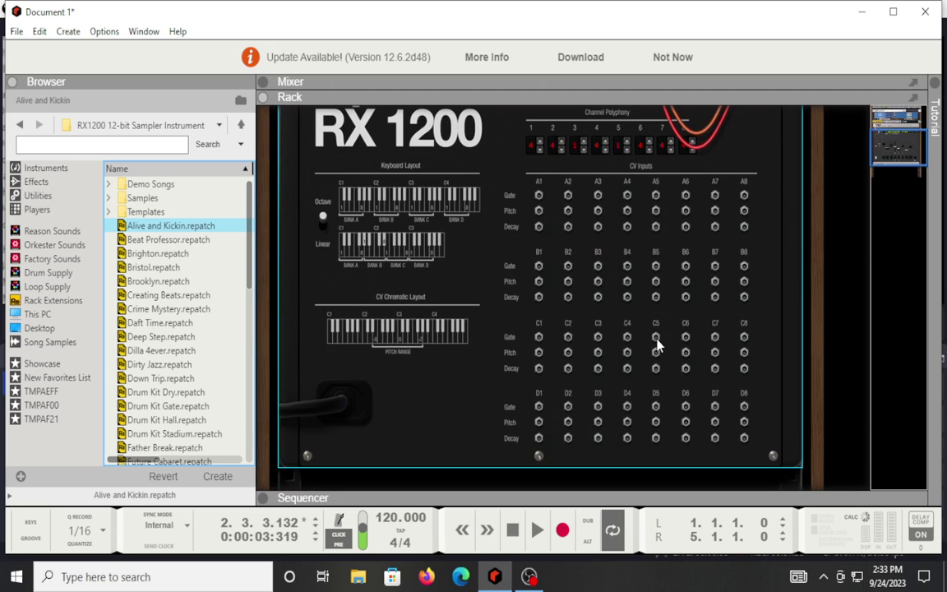
{"action": "key", "text": "Tab"}
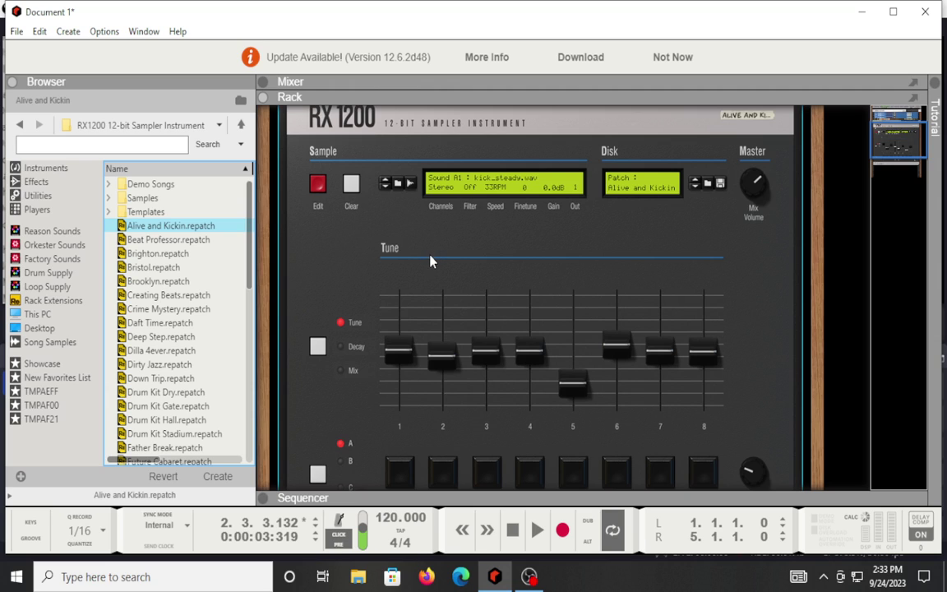
Step: Cycle the RX1200 Tune view through banks B, C and D, ending on bank D
{"action": "scroll", "coordinate": [429, 283], "scroll_direction": "down", "scroll_amount": 1}
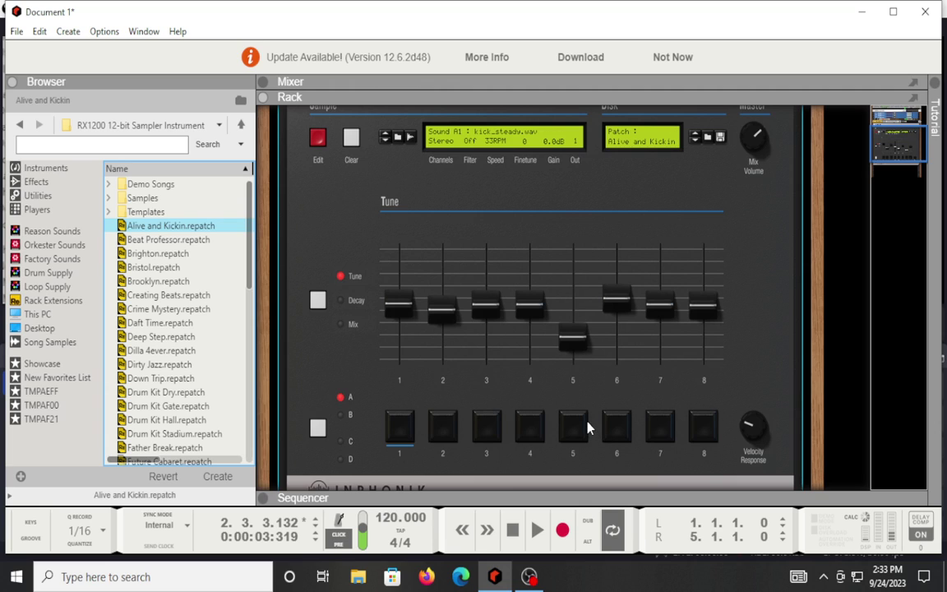
{"action": "left_click", "coordinate": [319, 429]}
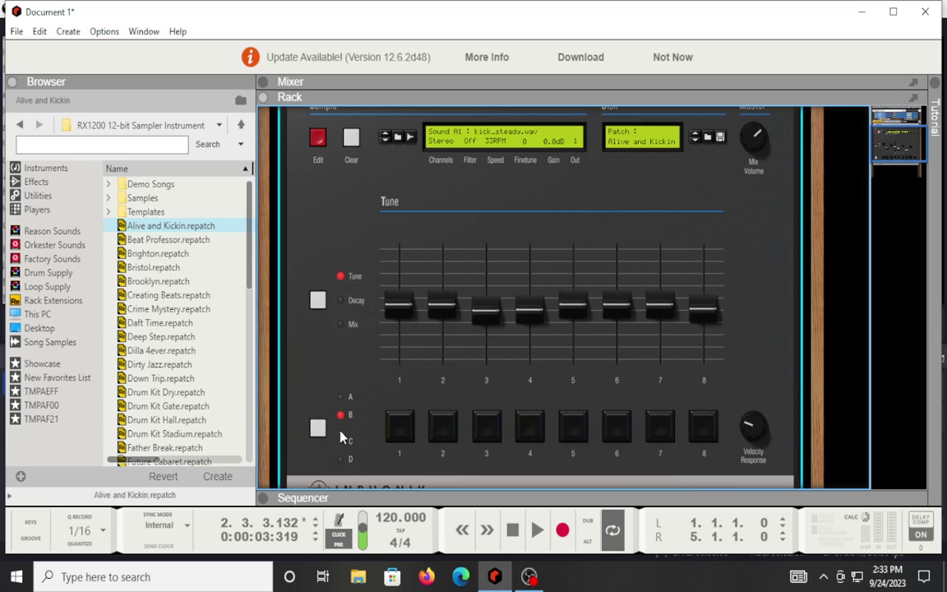
{"action": "left_click", "coordinate": [344, 444]}
{"action": "left_click", "coordinate": [344, 459]}
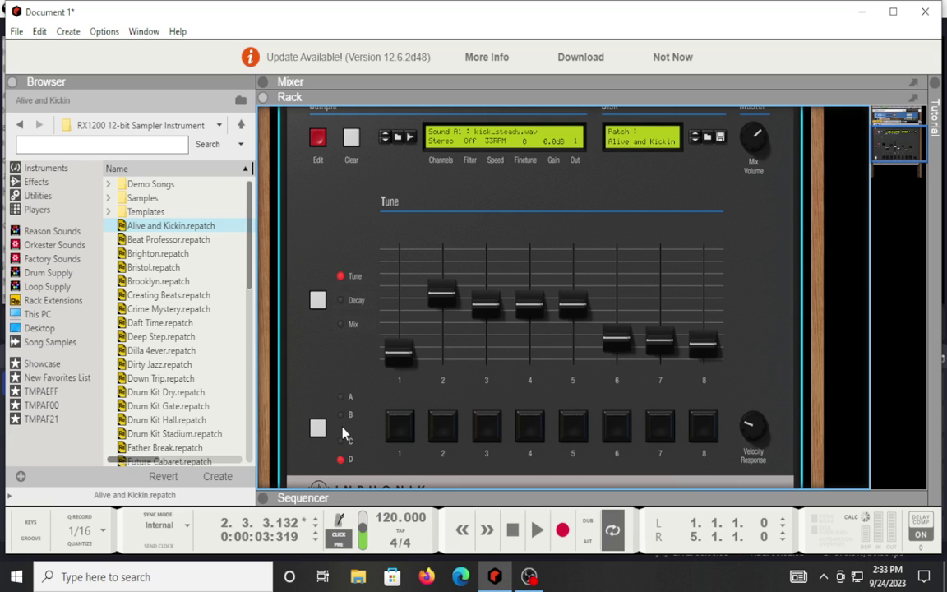
{"action": "left_click", "coordinate": [343, 421]}
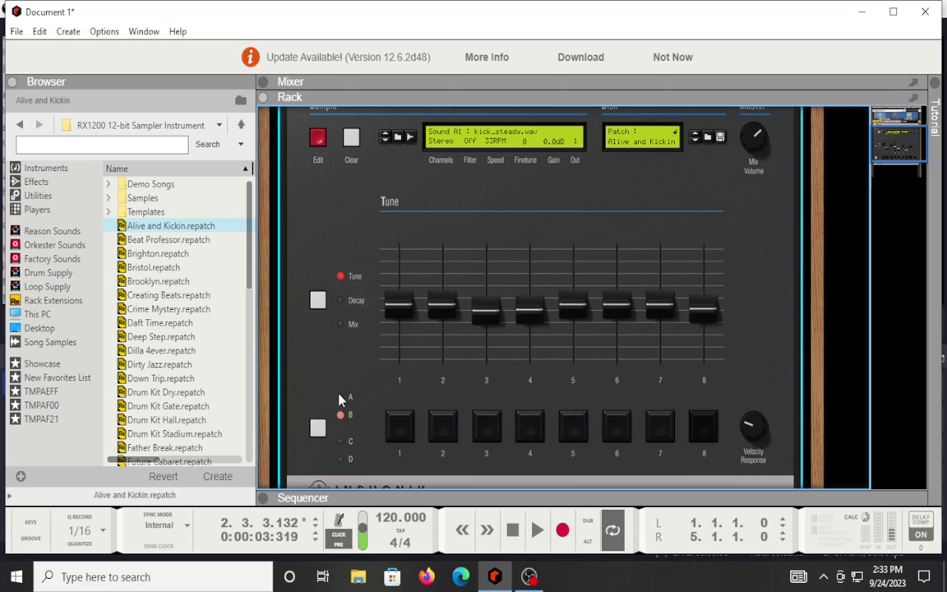
{"action": "left_click", "coordinate": [340, 442]}
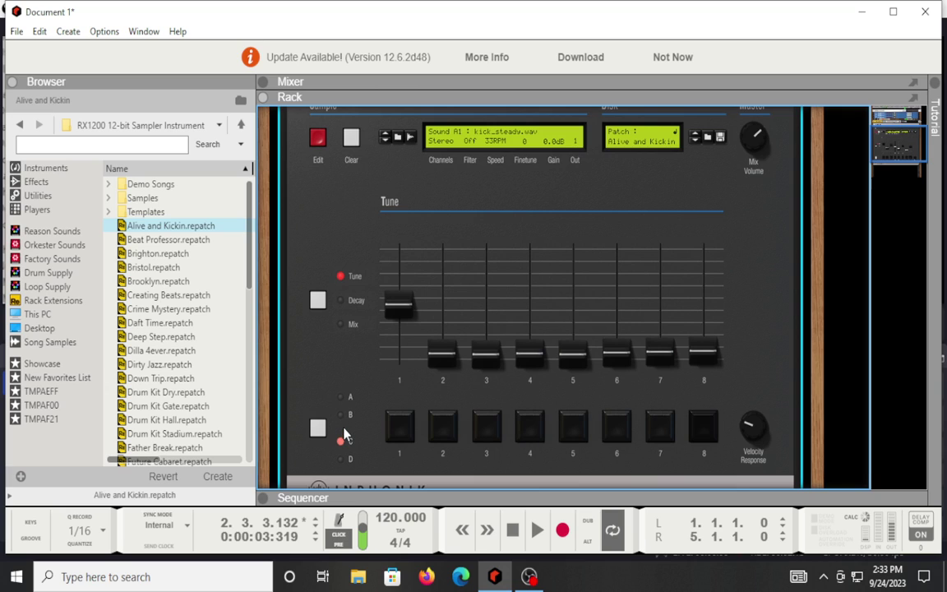
{"action": "left_click", "coordinate": [340, 460]}
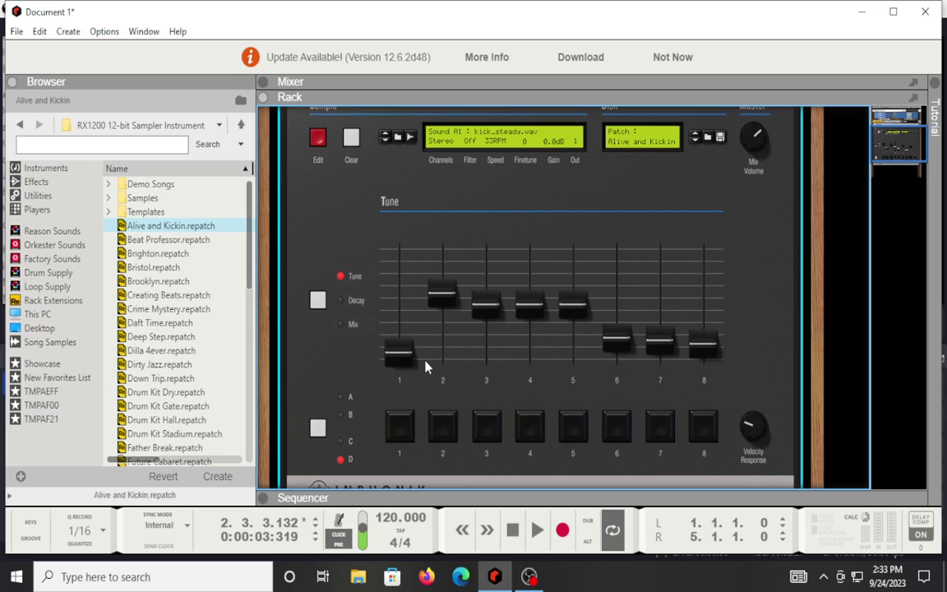
{"action": "key", "text": "F4"}
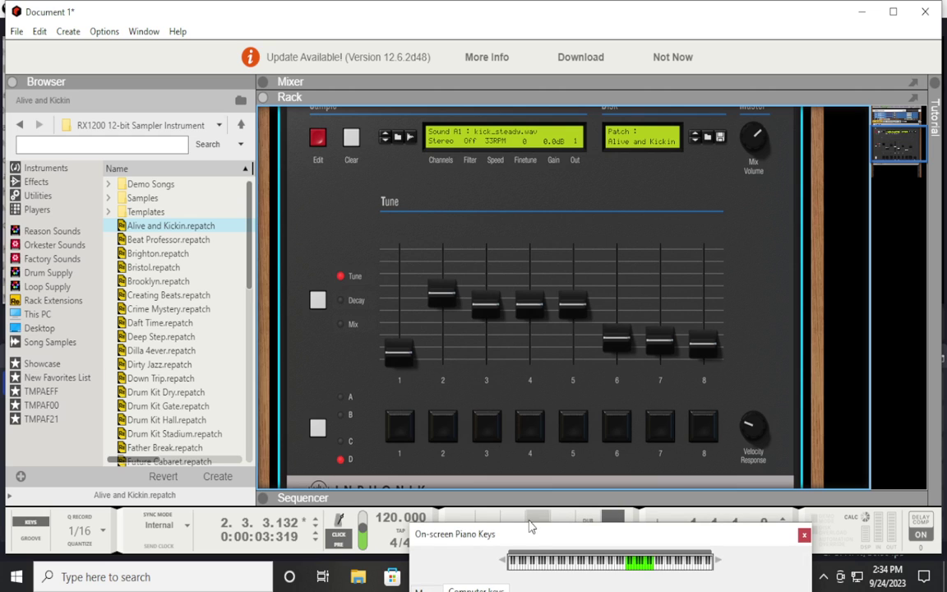
{"action": "left_click_drag", "start_coordinate": [532, 537], "coordinate": [512, 266]}
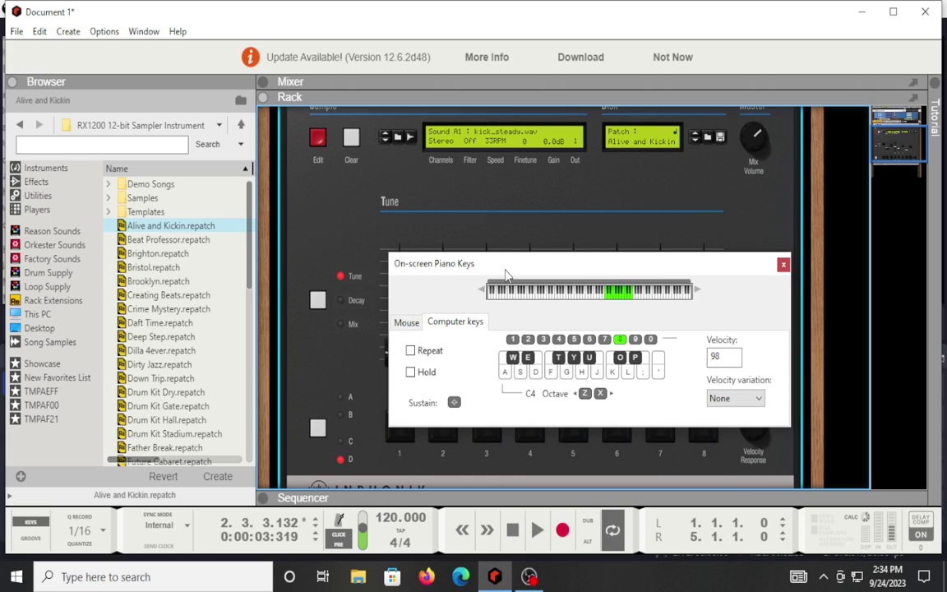
{"action": "left_click", "coordinate": [783, 265]}
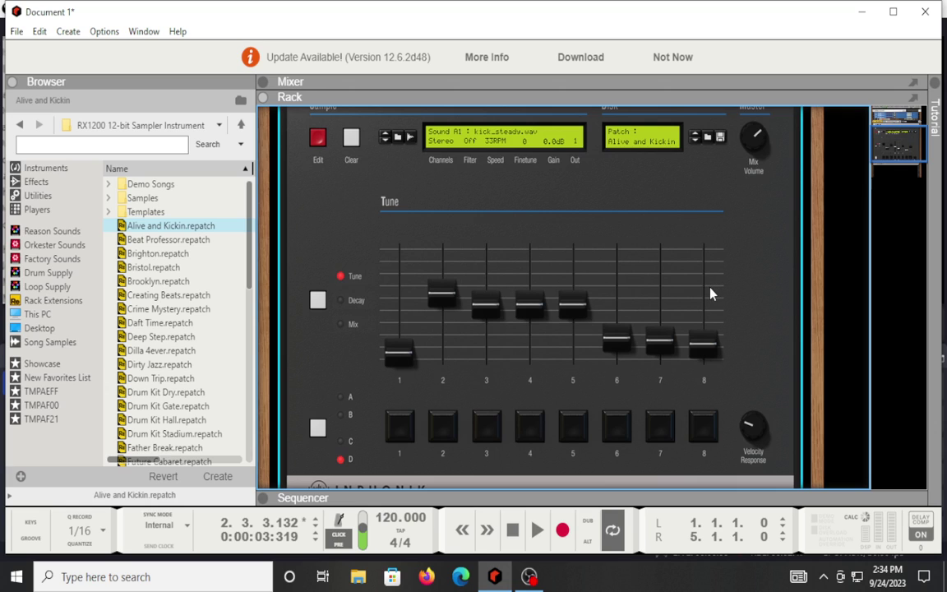
Step: Show the Mix faders, check pads 3 and 4, and step through banks A to D
{"action": "mouse_move", "coordinate": [712, 293]}
{"action": "scroll", "coordinate": [432, 205], "scroll_direction": "up", "scroll_amount": 2}
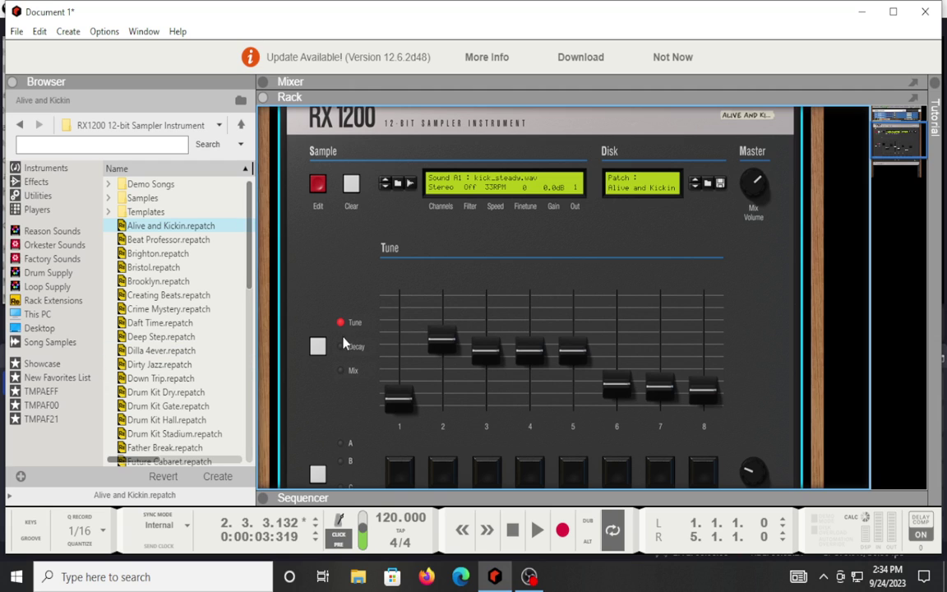
{"action": "left_click", "coordinate": [342, 371]}
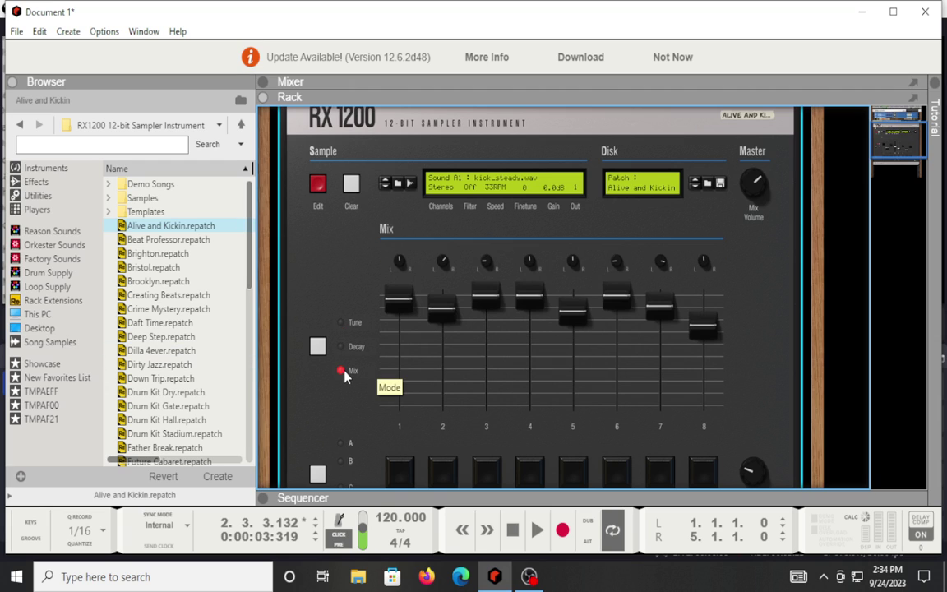
{"action": "scroll", "coordinate": [452, 317], "scroll_direction": "down", "scroll_amount": 2}
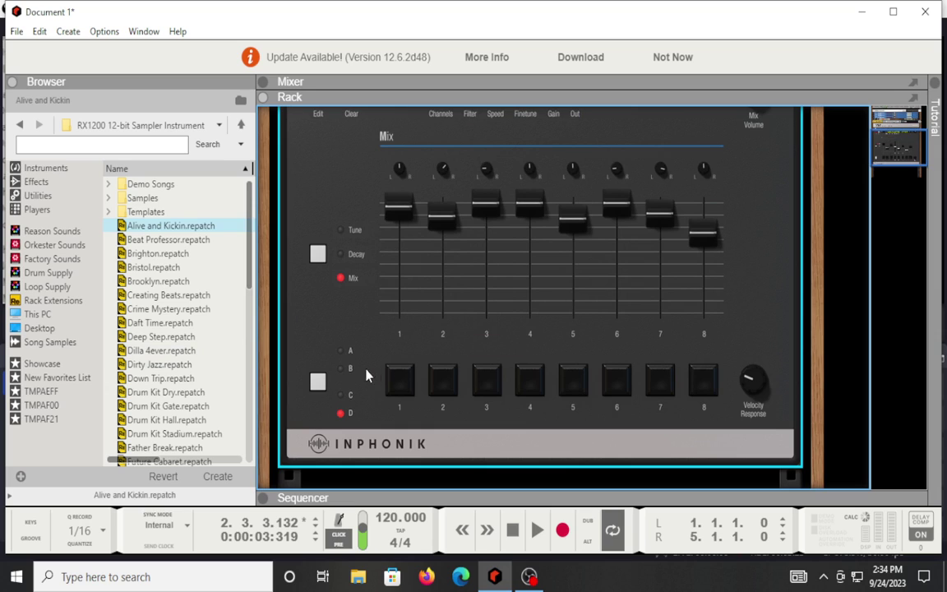
{"action": "left_click", "coordinate": [318, 380]}
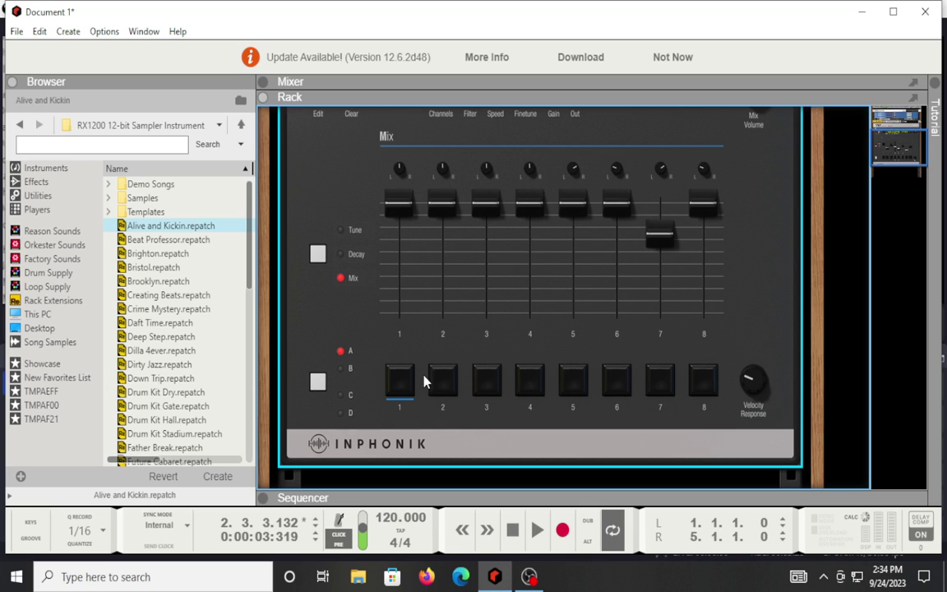
{"action": "left_click", "coordinate": [488, 380]}
{"action": "left_click", "coordinate": [529, 380]}
{"action": "left_click", "coordinate": [342, 370]}
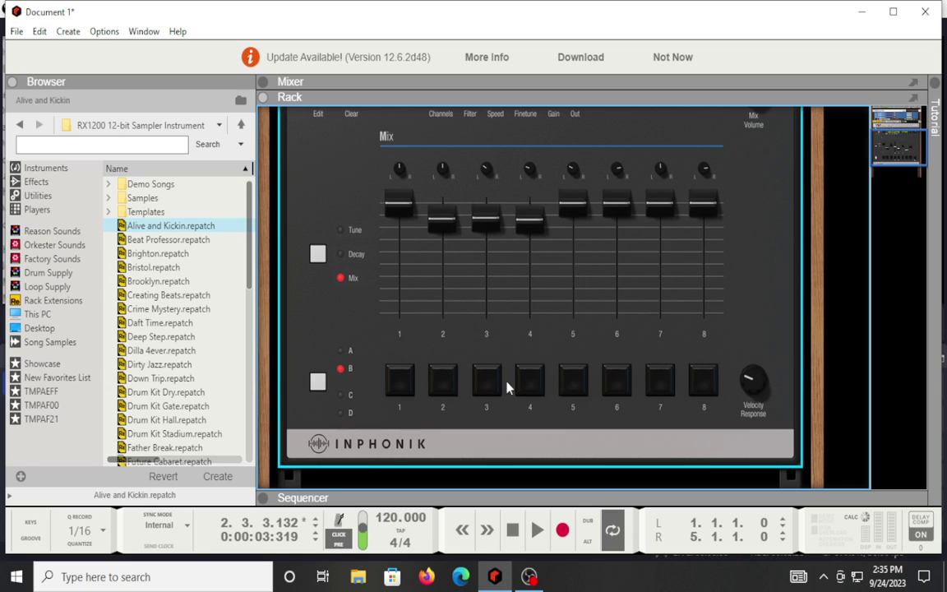
{"action": "left_click", "coordinate": [341, 396]}
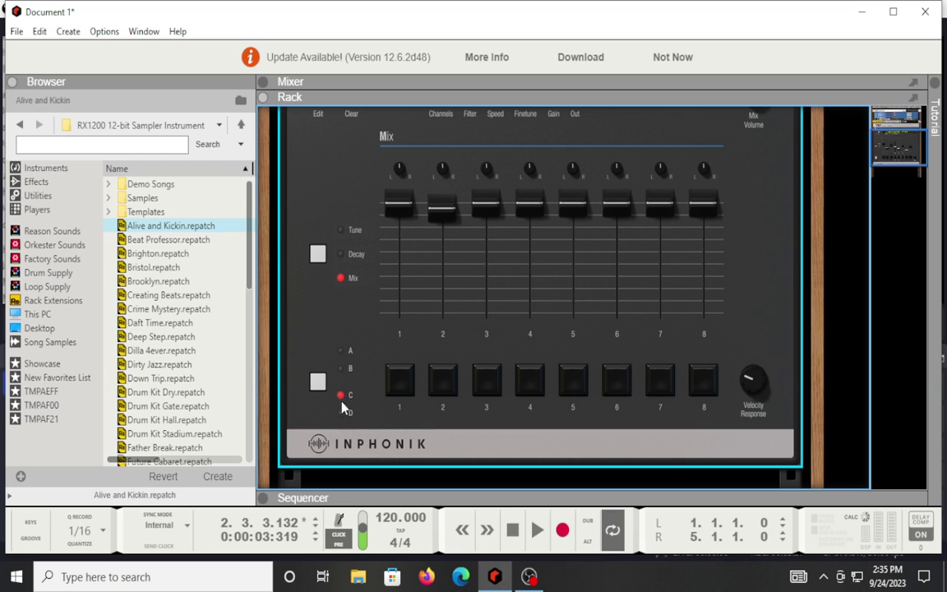
{"action": "left_click", "coordinate": [341, 412]}
{"action": "left_click", "coordinate": [340, 352]}
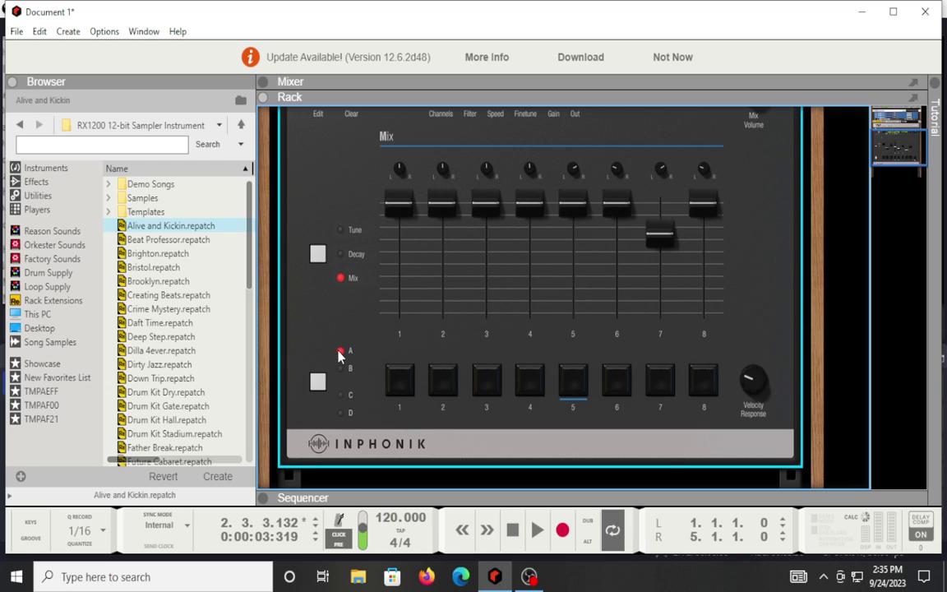
Step: Switch to Tune mode and compare tuning across banks B, C and D, back to A
{"action": "left_click", "coordinate": [342, 231]}
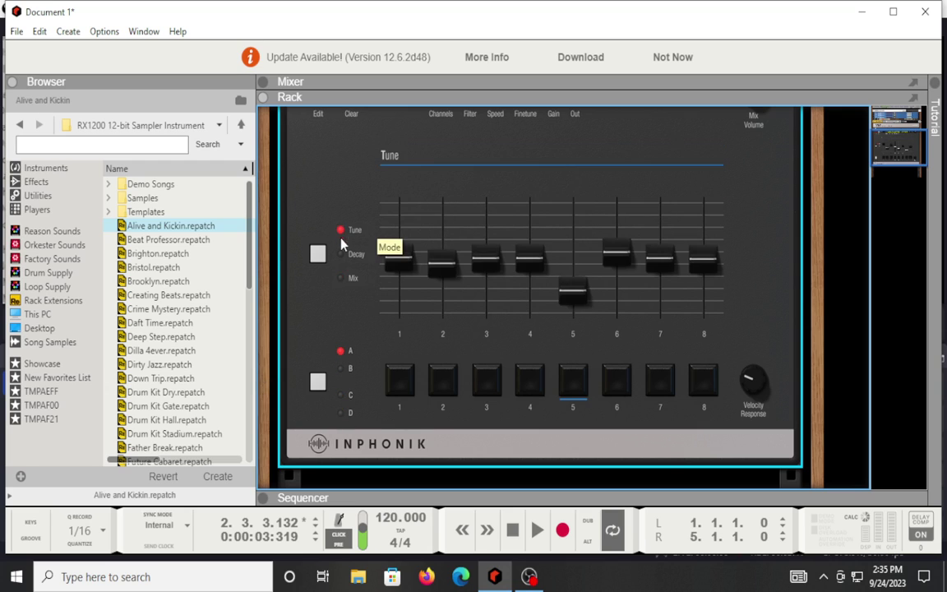
{"action": "left_click", "coordinate": [340, 373]}
{"action": "left_click", "coordinate": [340, 396]}
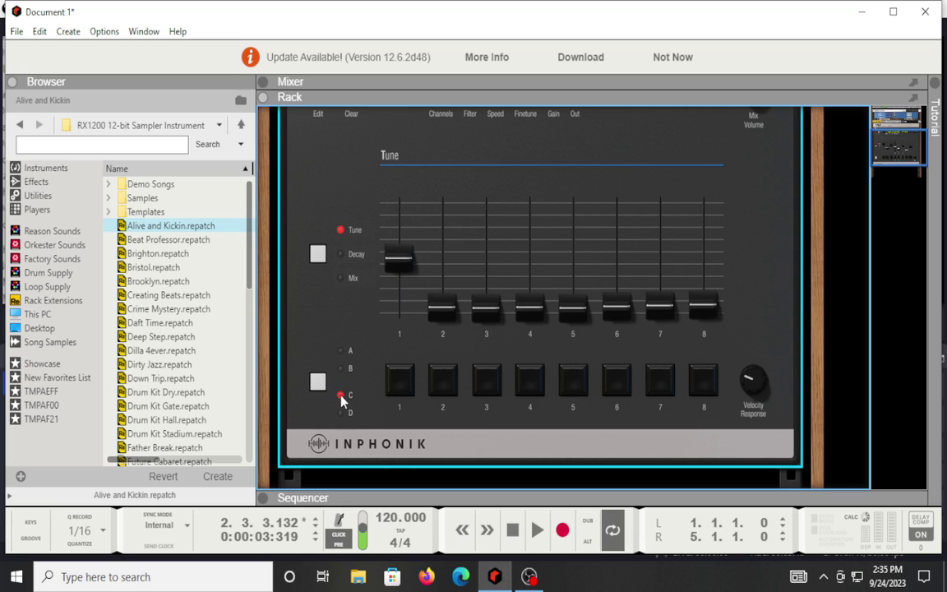
{"action": "left_click", "coordinate": [342, 413]}
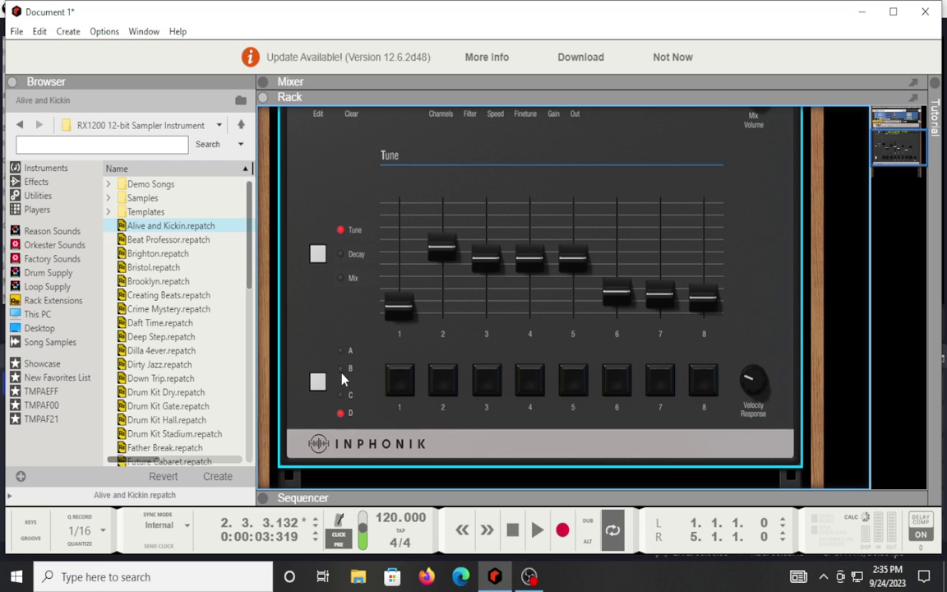
{"action": "left_click", "coordinate": [342, 370]}
{"action": "left_click", "coordinate": [340, 352]}
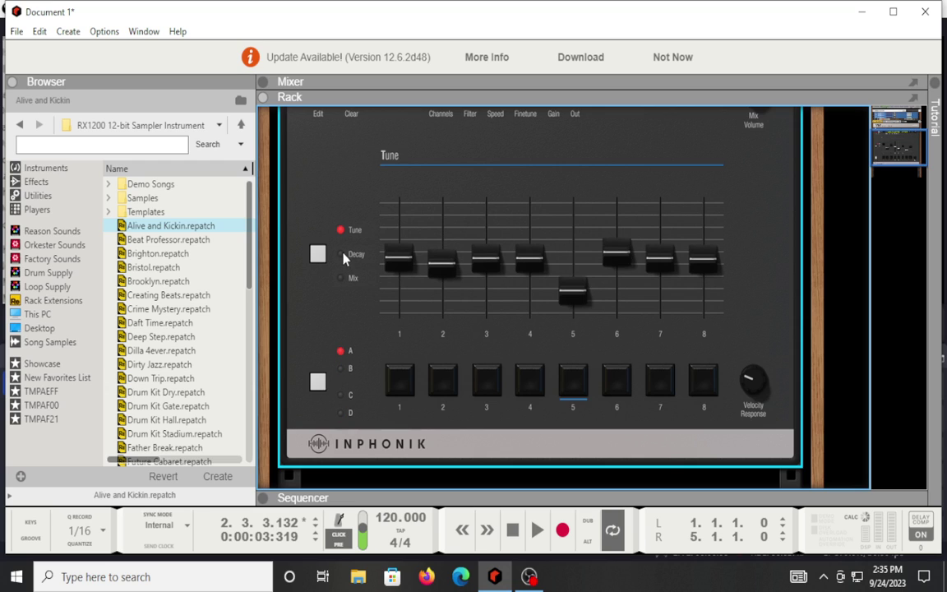
Step: View Decay settings for banks B and D, then return to Tune on bank A
{"action": "left_click", "coordinate": [340, 254]}
{"action": "left_click", "coordinate": [341, 369]}
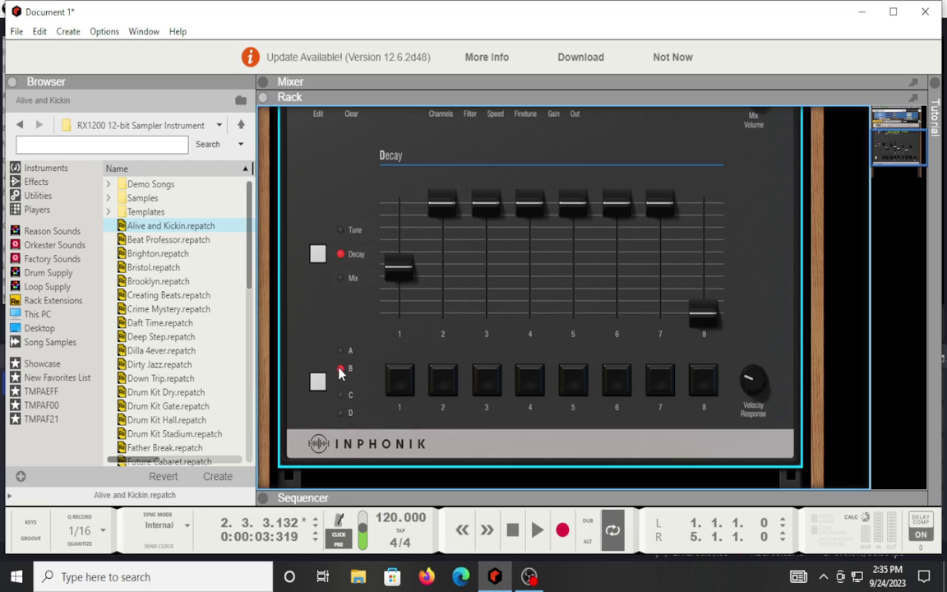
{"action": "left_click", "coordinate": [342, 414]}
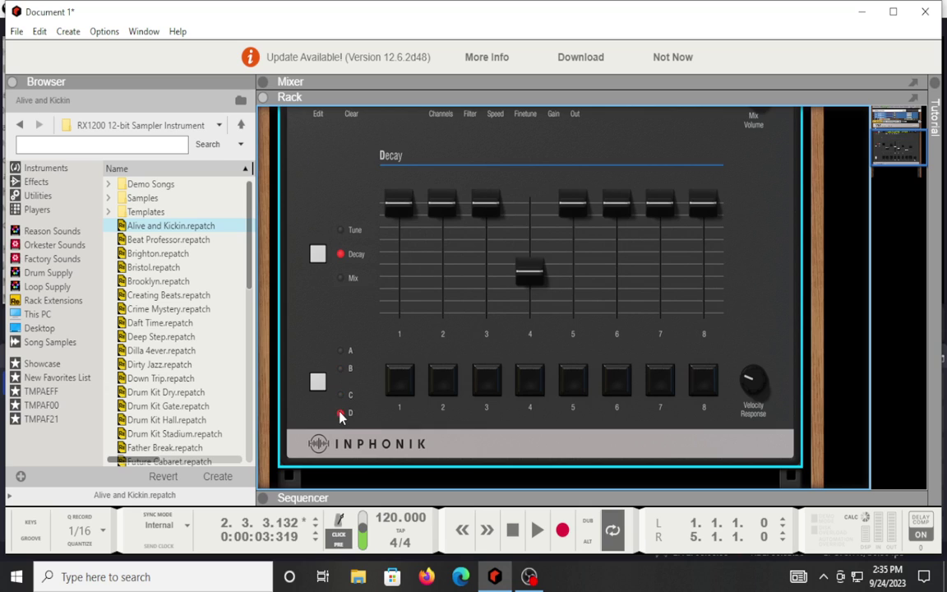
{"action": "left_click", "coordinate": [341, 230]}
{"action": "left_click", "coordinate": [340, 352]}
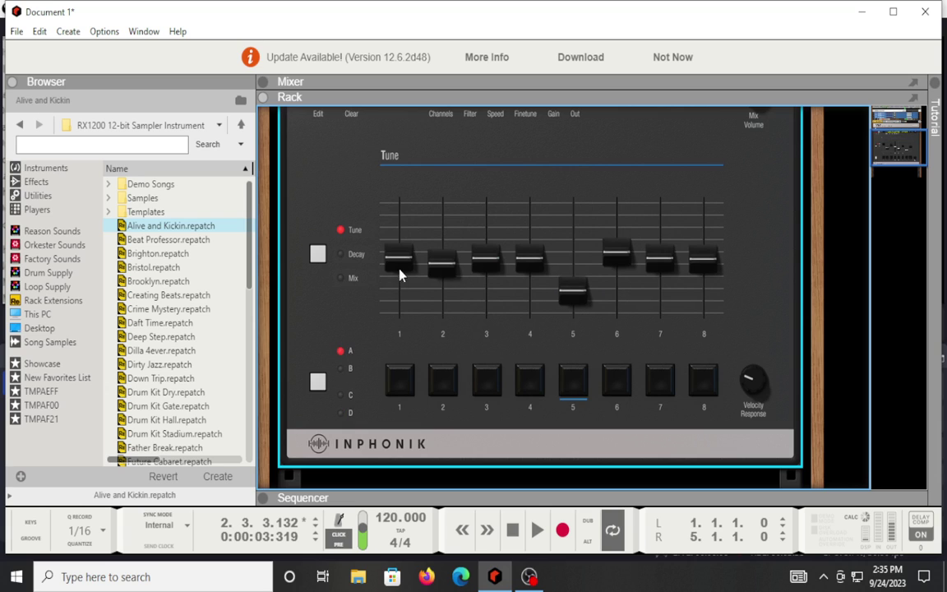
Step: Retune bank A: lower pads 1, 2 and 4, raise pads 3 and 5
{"action": "left_click_drag", "start_coordinate": [401, 268], "coordinate": [403, 317]}
{"action": "left_click_drag", "start_coordinate": [441, 263], "coordinate": [454, 325]}
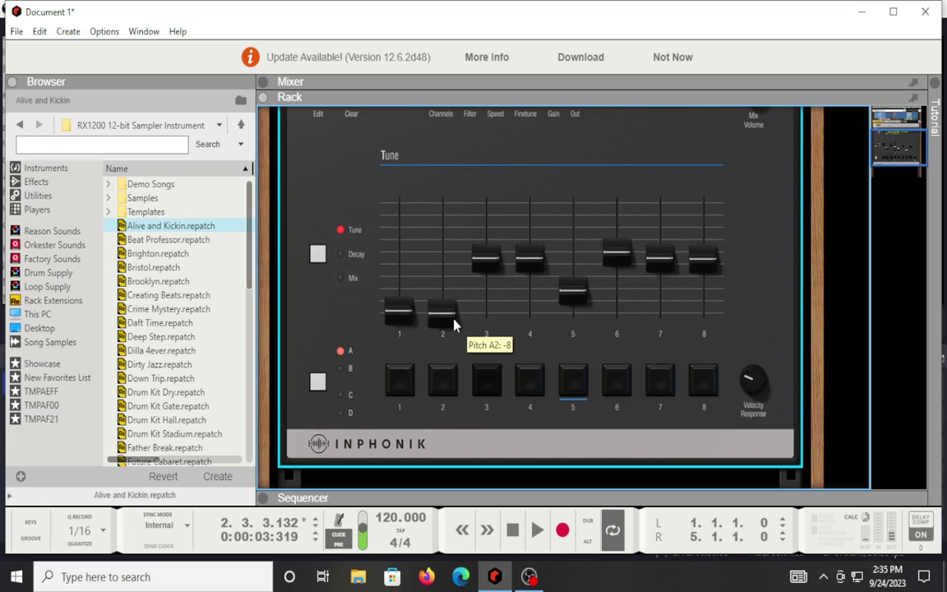
{"action": "left_click_drag", "start_coordinate": [486, 260], "coordinate": [494, 212]}
{"action": "mouse_move", "coordinate": [536, 276]}
{"action": "left_mouse_down"}
{"action": "mouse_move", "coordinate": [532, 310]}
{"action": "mouse_move", "coordinate": [529, 286]}
{"action": "left_mouse_up"}
{"action": "scroll", "coordinate": [529, 285], "scroll_direction": "up", "scroll_amount": 3}
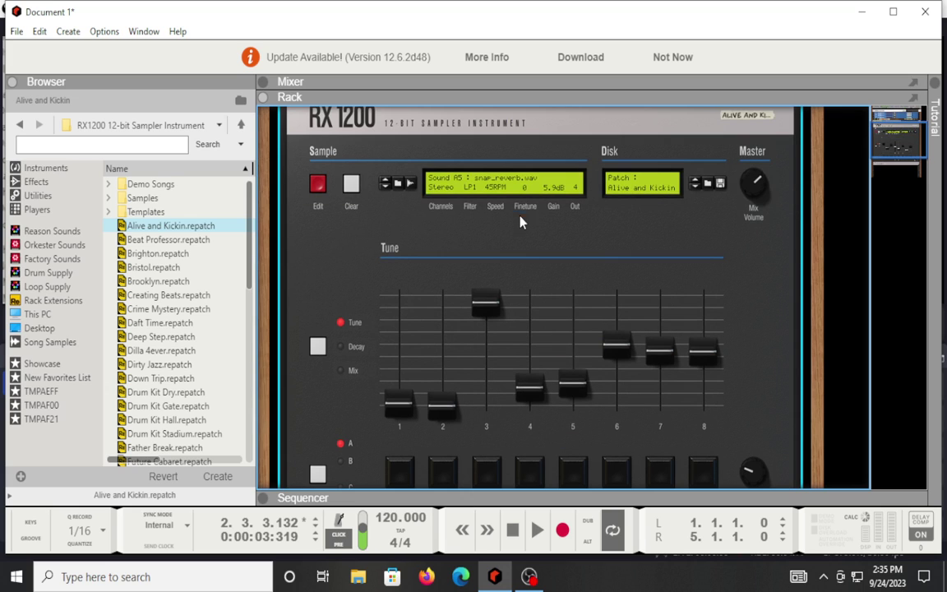
{"action": "left_click_drag", "start_coordinate": [575, 399], "coordinate": [570, 314]}
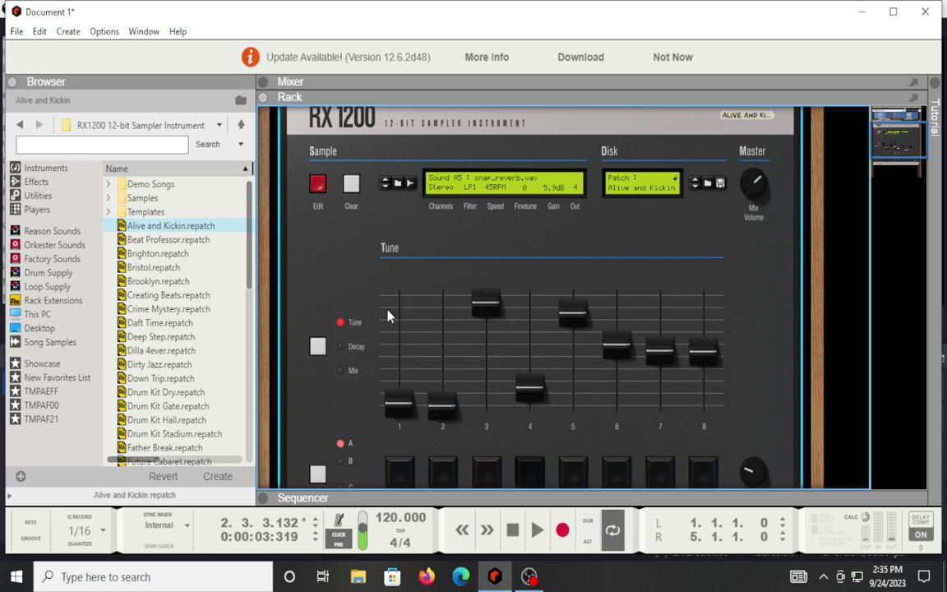
Step: Shorten pad 5's decay and lower its mix level
{"action": "left_click", "coordinate": [340, 346]}
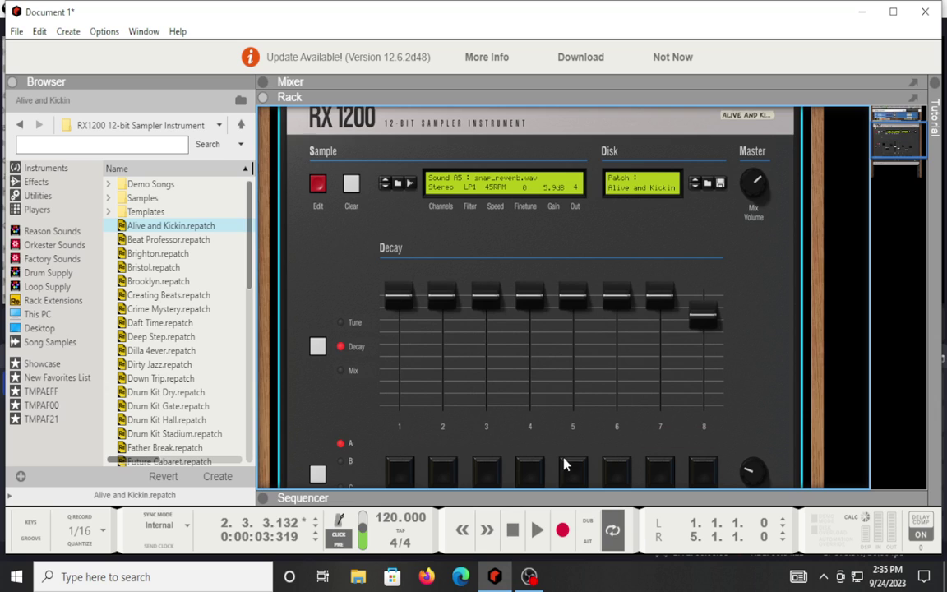
{"action": "left_click_drag", "start_coordinate": [573, 298], "coordinate": [574, 400]}
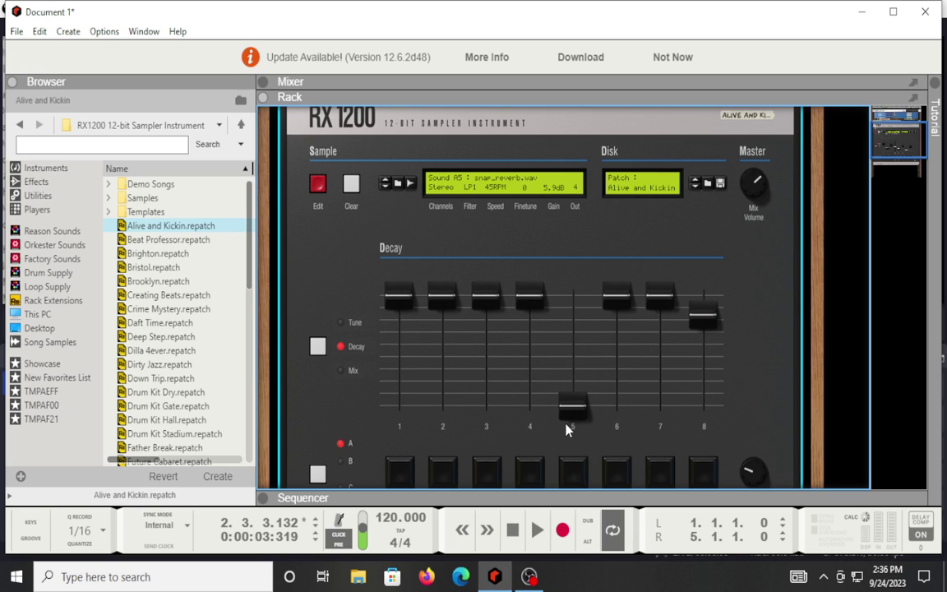
{"action": "left_click", "coordinate": [344, 373]}
{"action": "left_click", "coordinate": [341, 349]}
{"action": "left_click", "coordinate": [344, 368]}
{"action": "left_click", "coordinate": [342, 348]}
{"action": "left_click", "coordinate": [343, 370]}
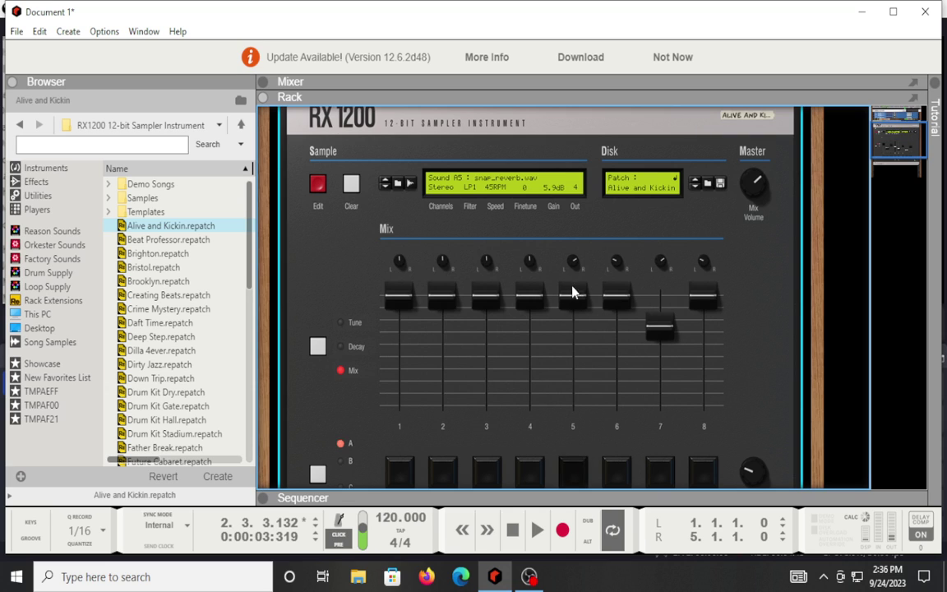
{"action": "mouse_move", "coordinate": [572, 296]}
{"action": "left_mouse_down"}
{"action": "mouse_move", "coordinate": [581, 386]}
{"action": "mouse_move", "coordinate": [575, 302]}
{"action": "mouse_move", "coordinate": [577, 350]}
{"action": "mouse_move", "coordinate": [567, 309]}
{"action": "left_mouse_up"}
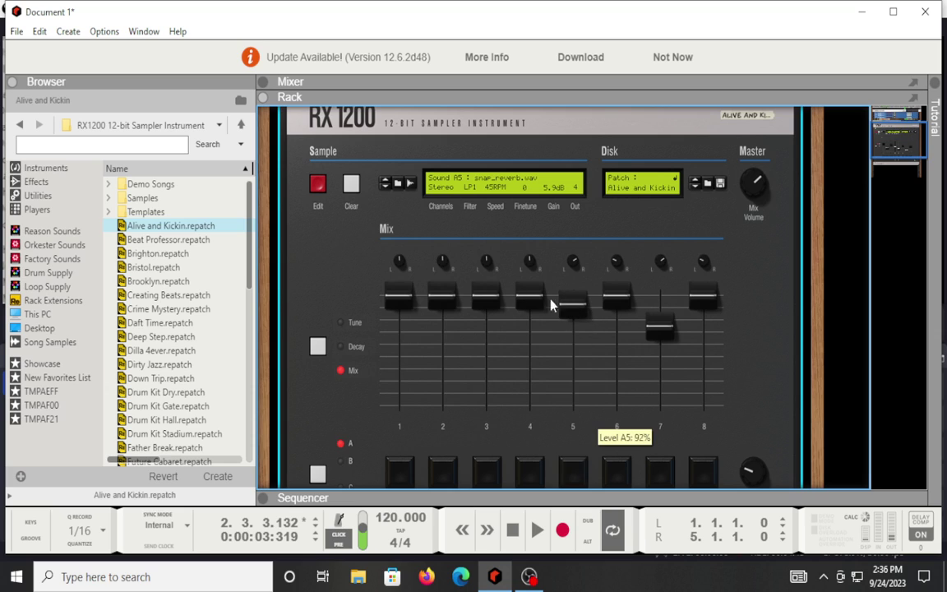
Step: Fine-tune pad 5's short decay setting
{"action": "left_click", "coordinate": [340, 346]}
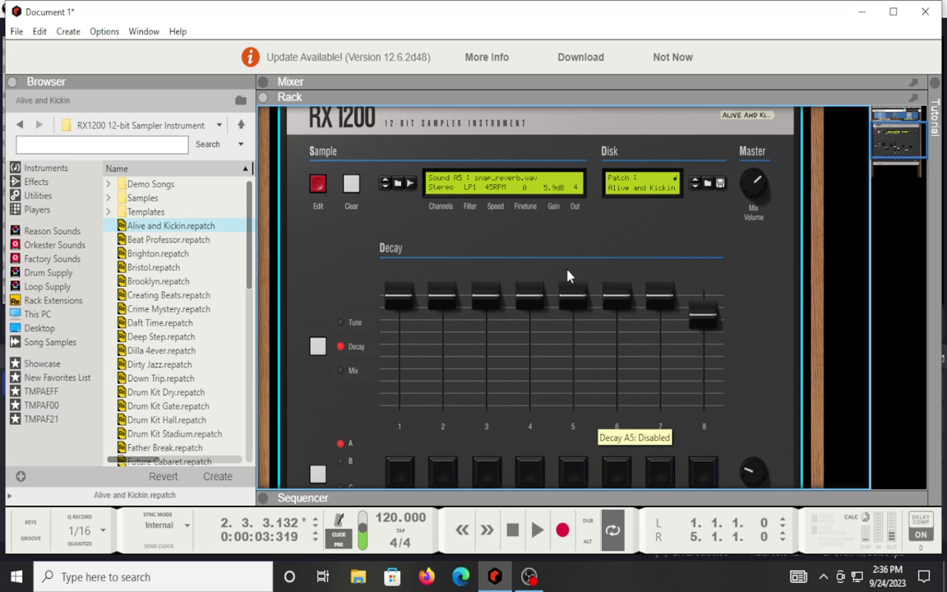
{"action": "left_click_drag", "start_coordinate": [576, 413], "coordinate": [575, 415]}
{"action": "scroll", "coordinate": [529, 427], "scroll_direction": "down", "scroll_amount": 2}
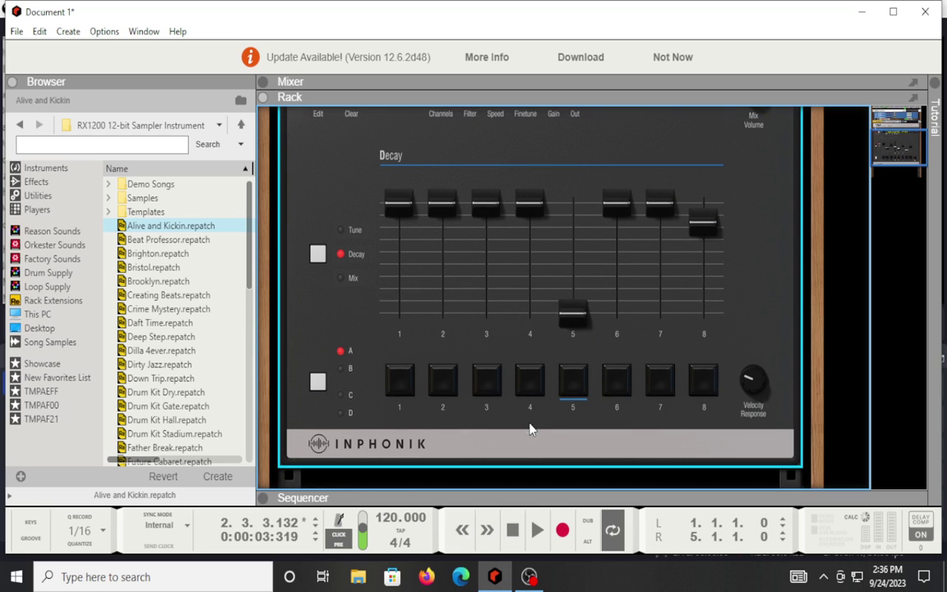
{"action": "scroll", "coordinate": [526, 370], "scroll_direction": "up", "scroll_amount": 4}
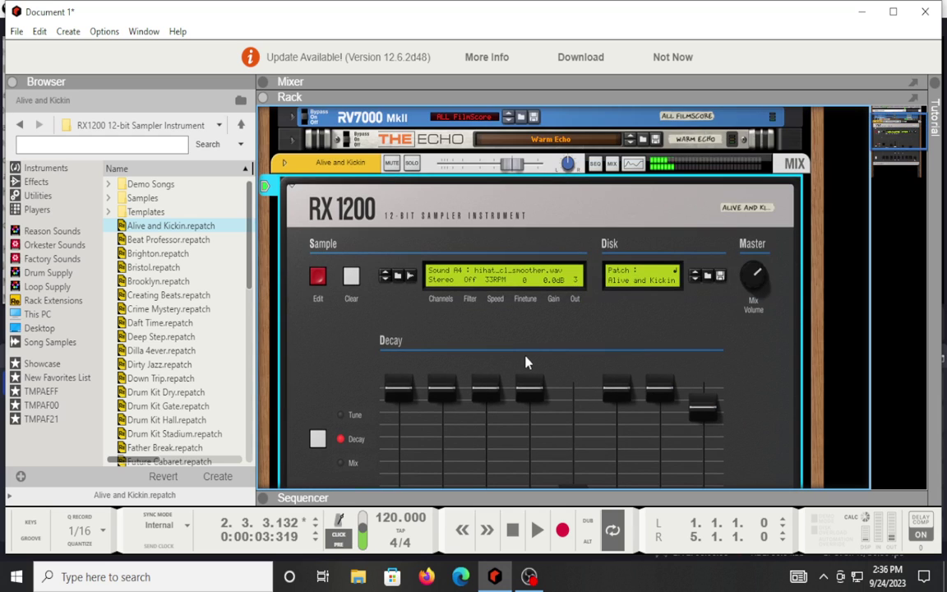
{"action": "scroll", "coordinate": [520, 362], "scroll_direction": "down", "scroll_amount": 2}
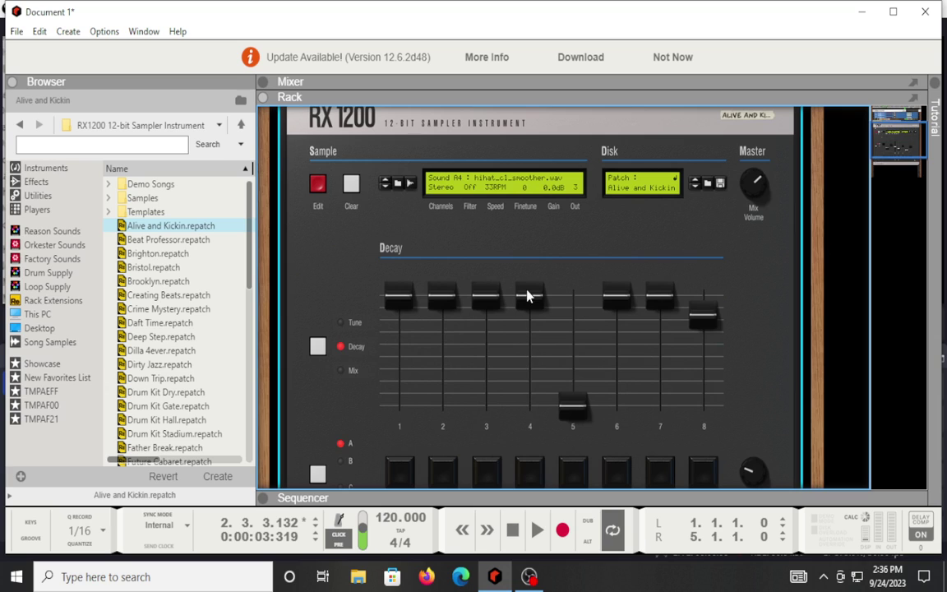
Step: Reset pad 4's decay and level to full and raise its pitch
{"action": "left_click_drag", "start_coordinate": [528, 296], "coordinate": [526, 264]}
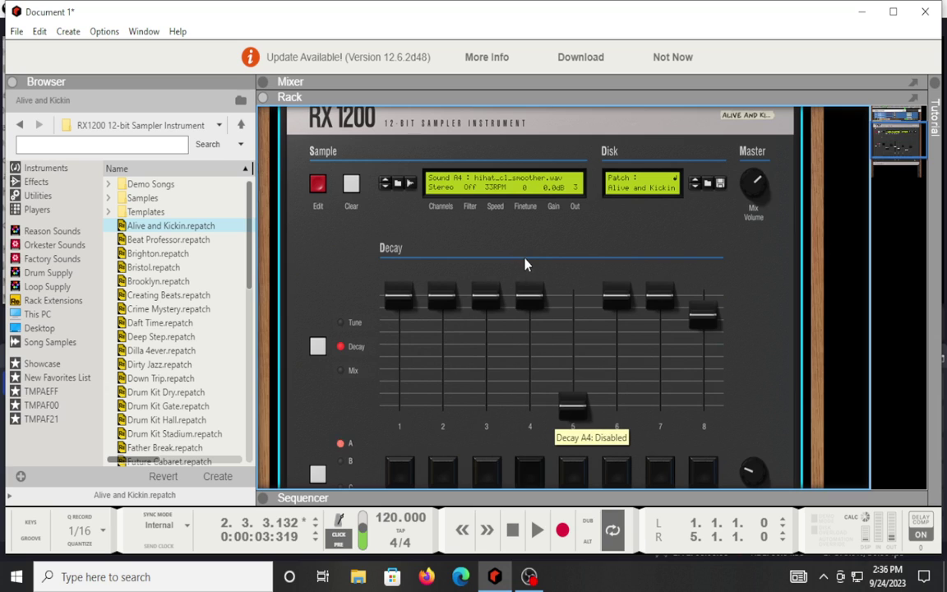
{"action": "left_click", "coordinate": [341, 370]}
{"action": "left_click_drag", "start_coordinate": [530, 297], "coordinate": [526, 266]}
{"action": "left_click", "coordinate": [341, 322]}
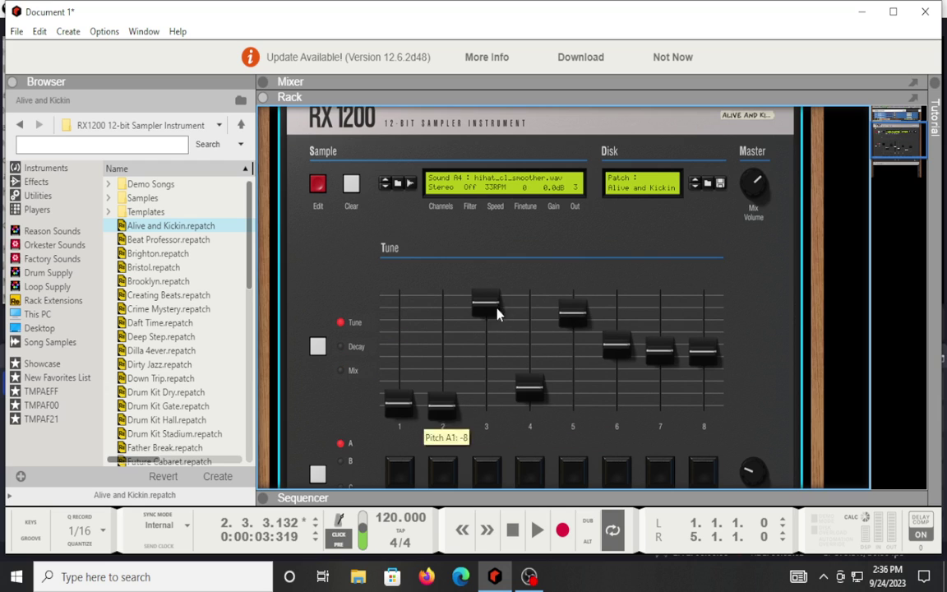
{"action": "left_click_drag", "start_coordinate": [530, 393], "coordinate": [522, 317]}
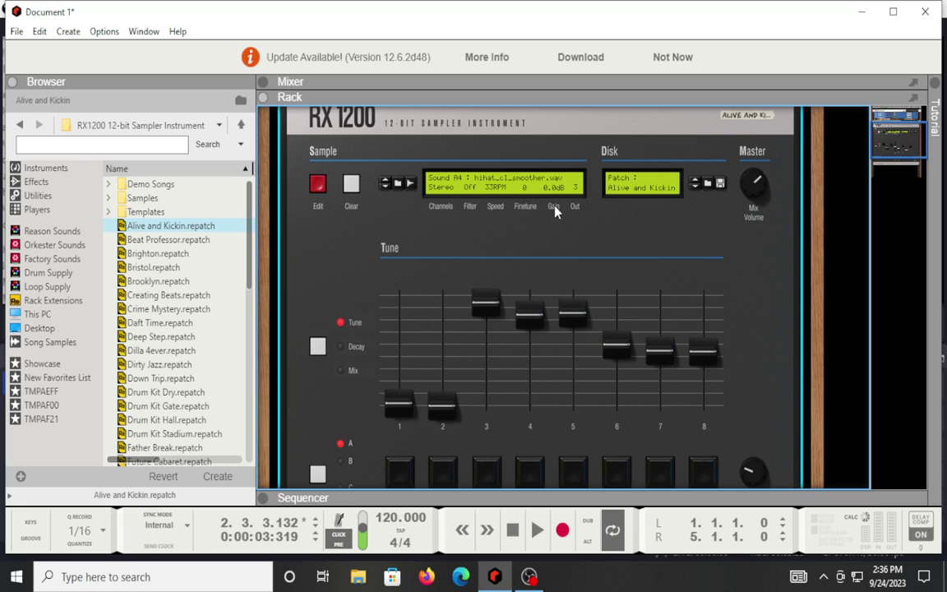
{"action": "key", "text": "Tab"}
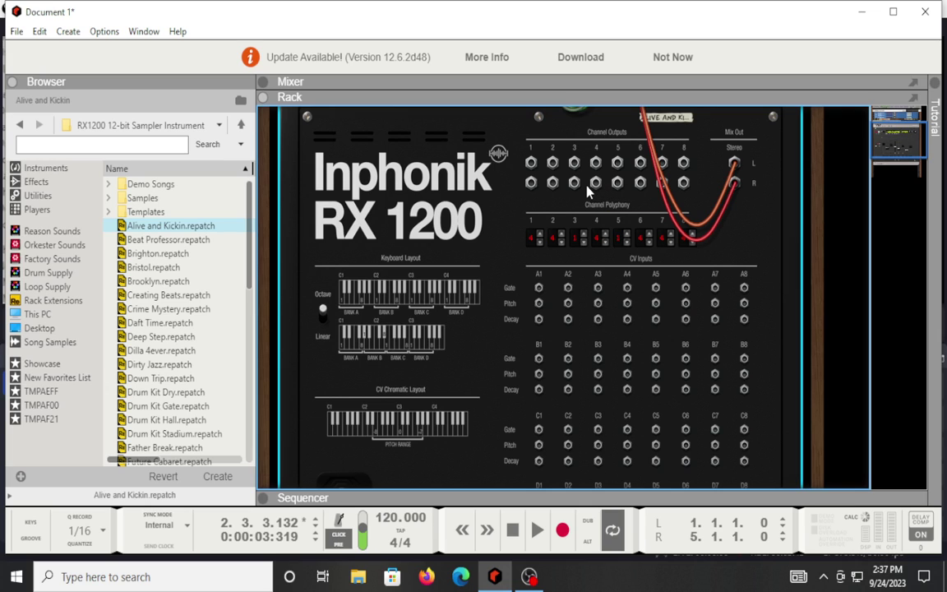
{"action": "key", "text": "Tab"}
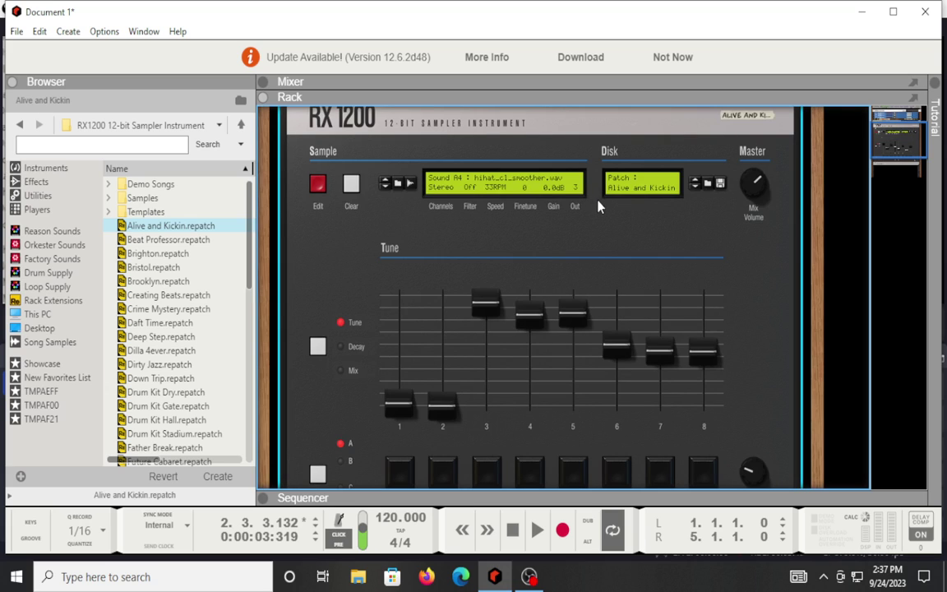
Step: Set the hi-hat sample speed to 45RPM and raise pad 4's tune fader
{"action": "left_click", "coordinate": [491, 191]}
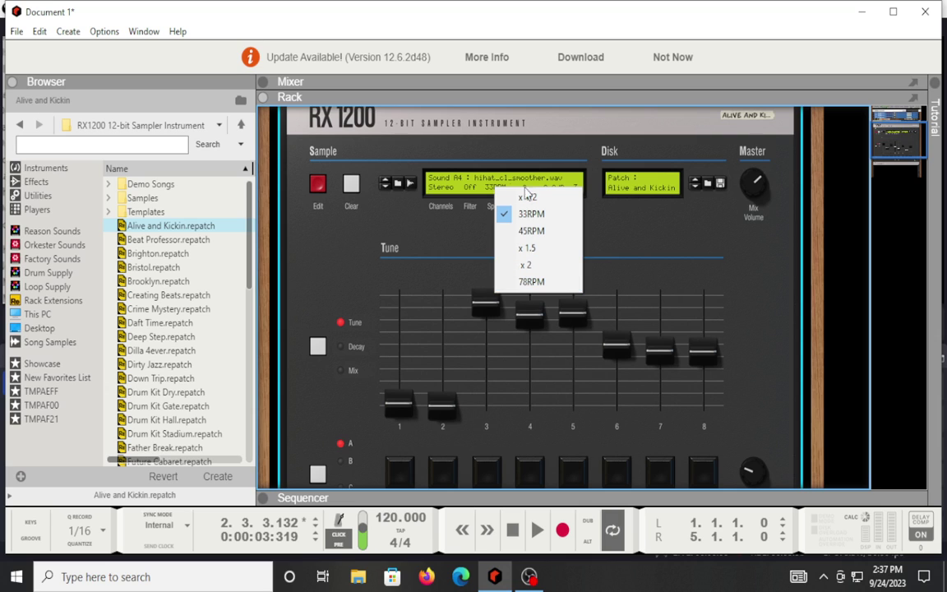
{"action": "left_click", "coordinate": [477, 156]}
{"action": "left_click", "coordinate": [494, 188]}
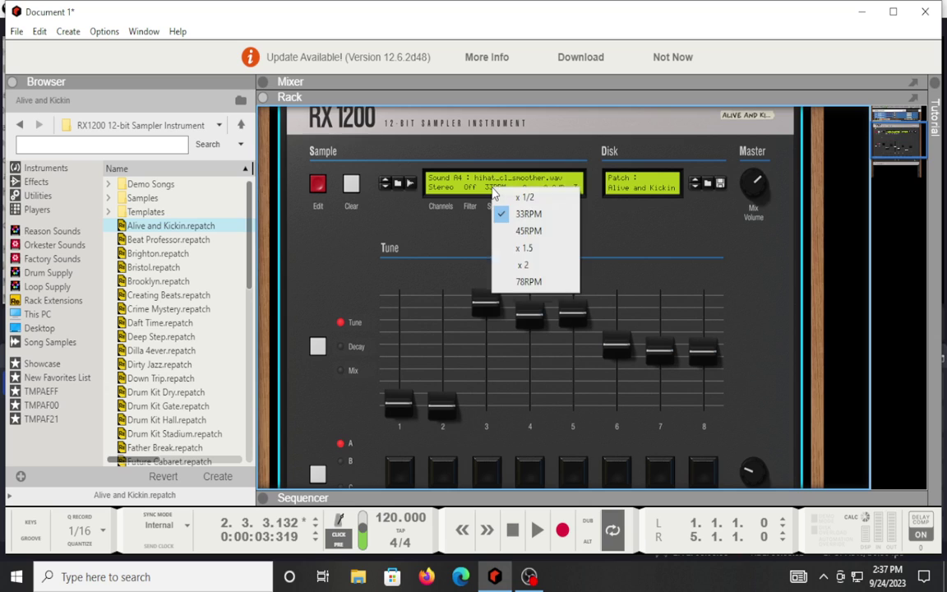
{"action": "left_click", "coordinate": [527, 231]}
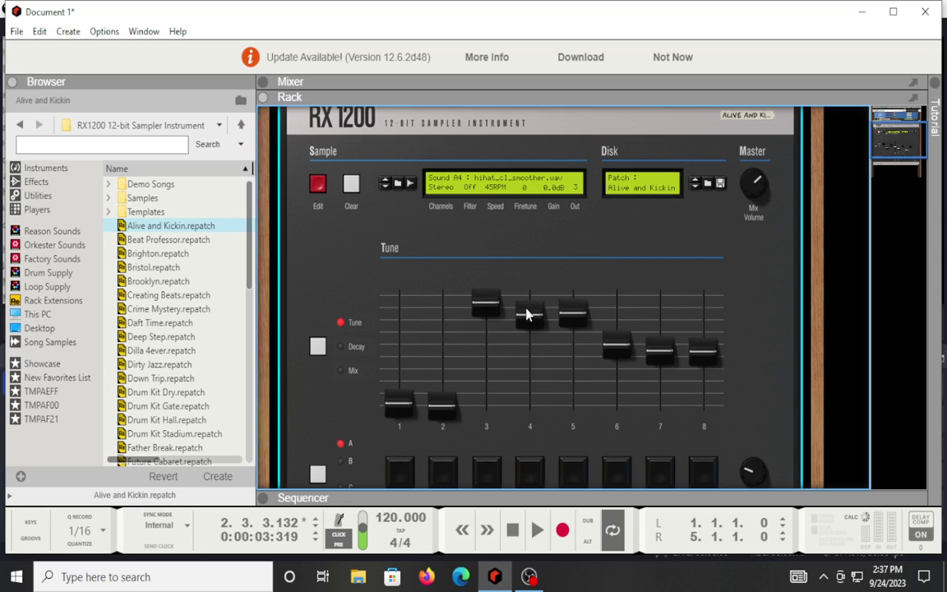
{"action": "left_click_drag", "start_coordinate": [529, 318], "coordinate": [510, 304]}
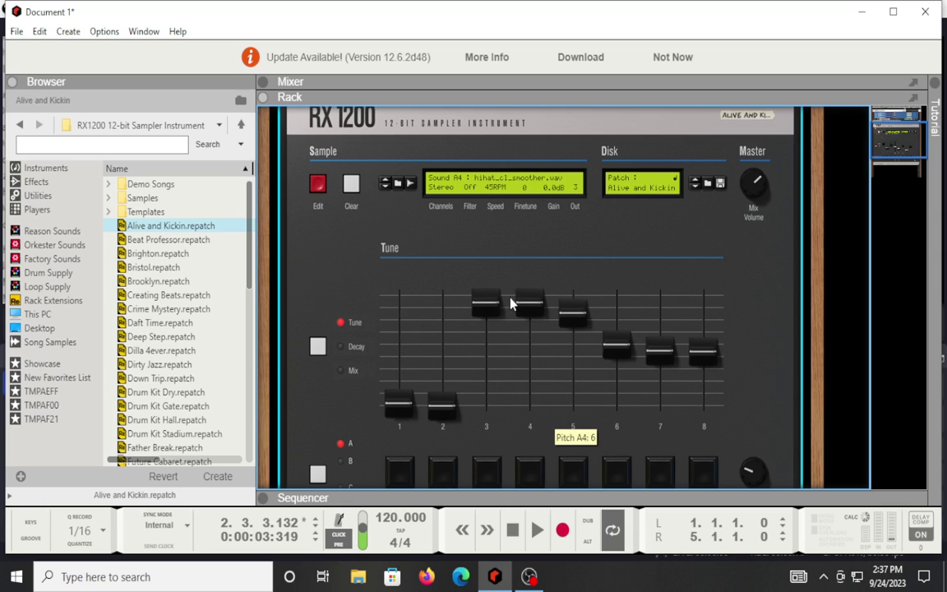
Step: Change the speed to 78RPM then x 1/2, and sweep finetune back to 0
{"action": "left_click", "coordinate": [496, 188]}
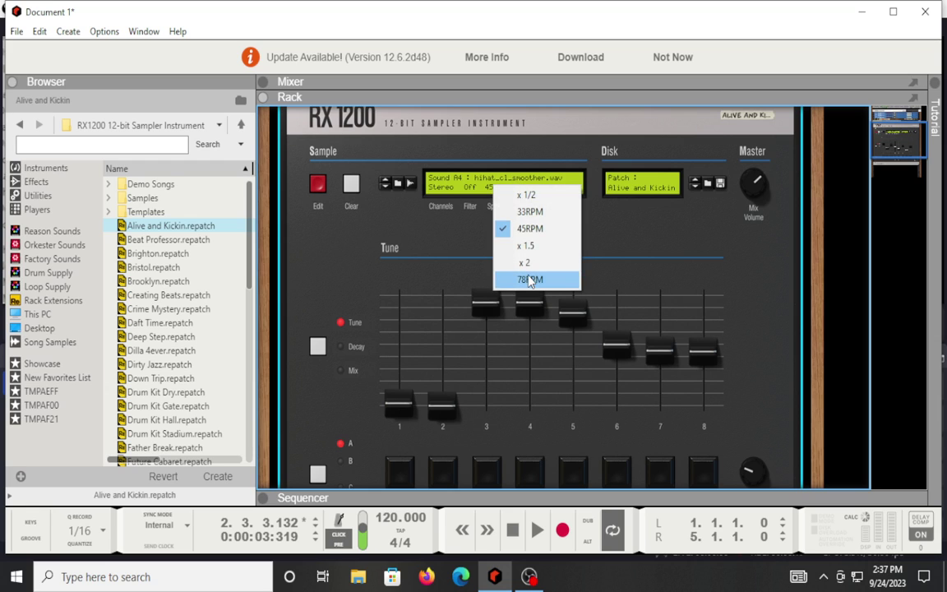
{"action": "left_click", "coordinate": [531, 280]}
{"action": "left_click", "coordinate": [507, 189]}
{"action": "left_click", "coordinate": [509, 194]}
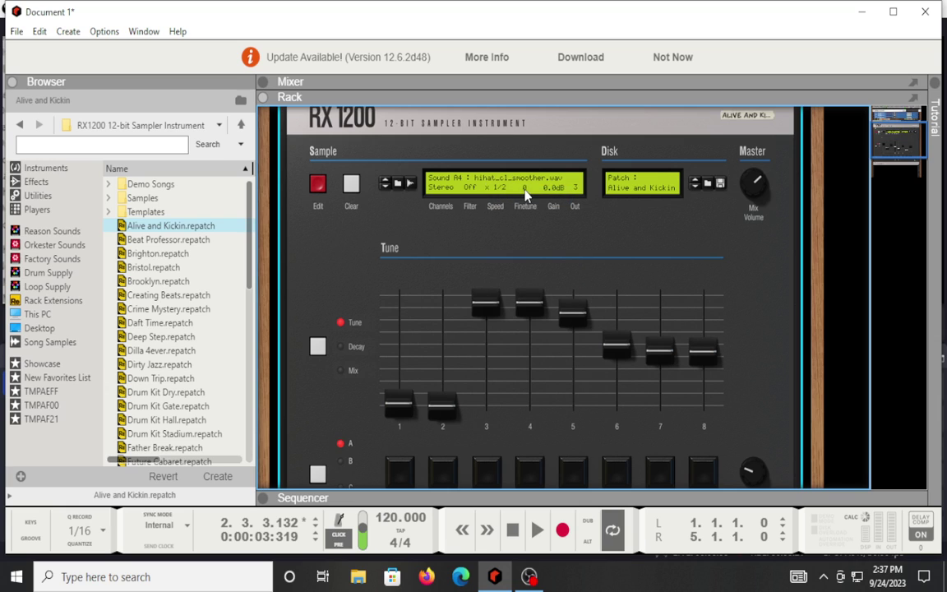
{"action": "left_click_drag", "start_coordinate": [526, 194], "coordinate": [545, 320]}
{"action": "left_click_drag", "start_coordinate": [553, 358], "coordinate": [498, 265]}
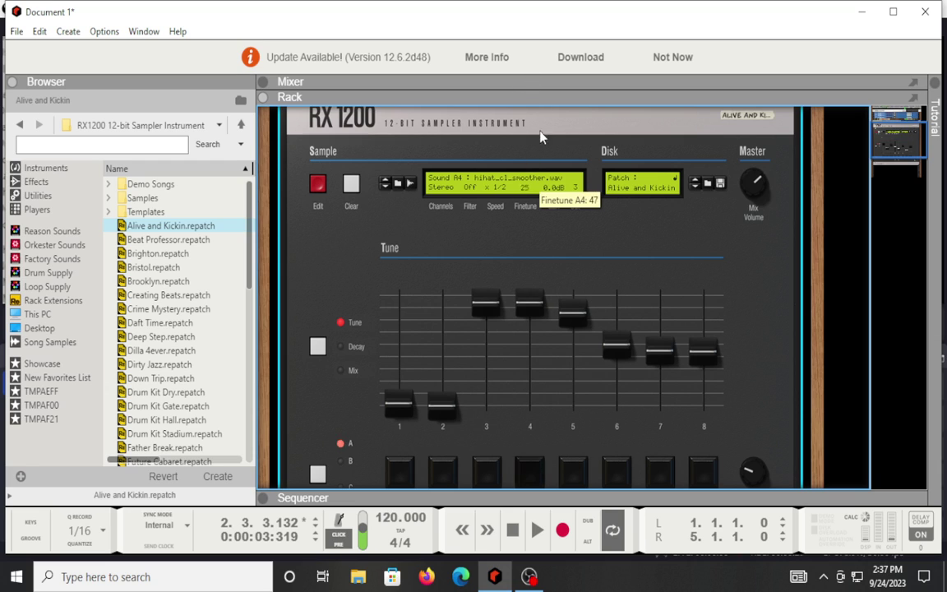
{"action": "mouse_move", "coordinate": [544, 187]}
{"action": "left_mouse_down"}
{"action": "mouse_move", "coordinate": [559, 275]}
{"action": "mouse_move", "coordinate": [545, 288]}
{"action": "mouse_move", "coordinate": [524, 131]}
{"action": "mouse_move", "coordinate": [531, 178]}
{"action": "left_mouse_up"}
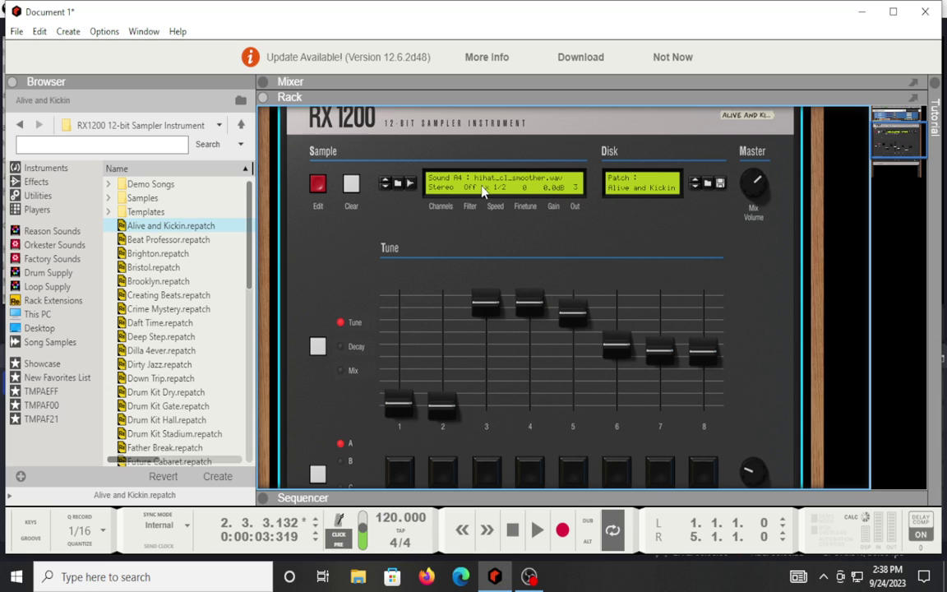
{"action": "left_click", "coordinate": [442, 188]}
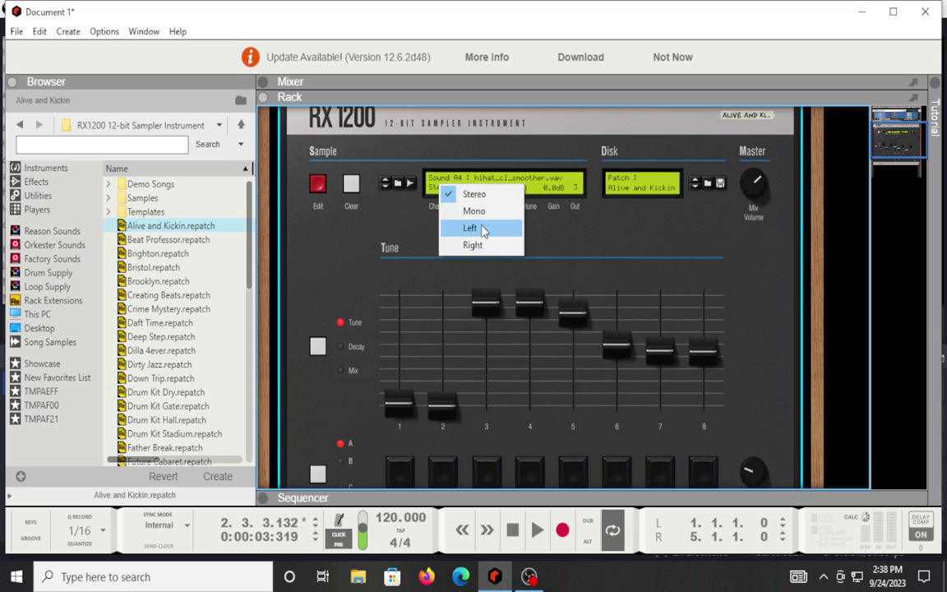
{"action": "left_click", "coordinate": [397, 234]}
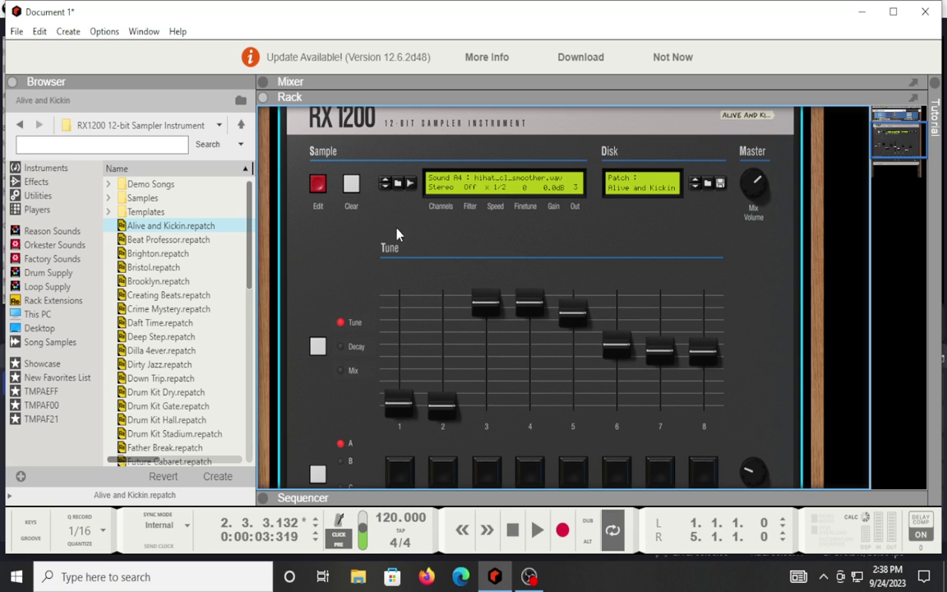
{"action": "left_click", "coordinate": [473, 192]}
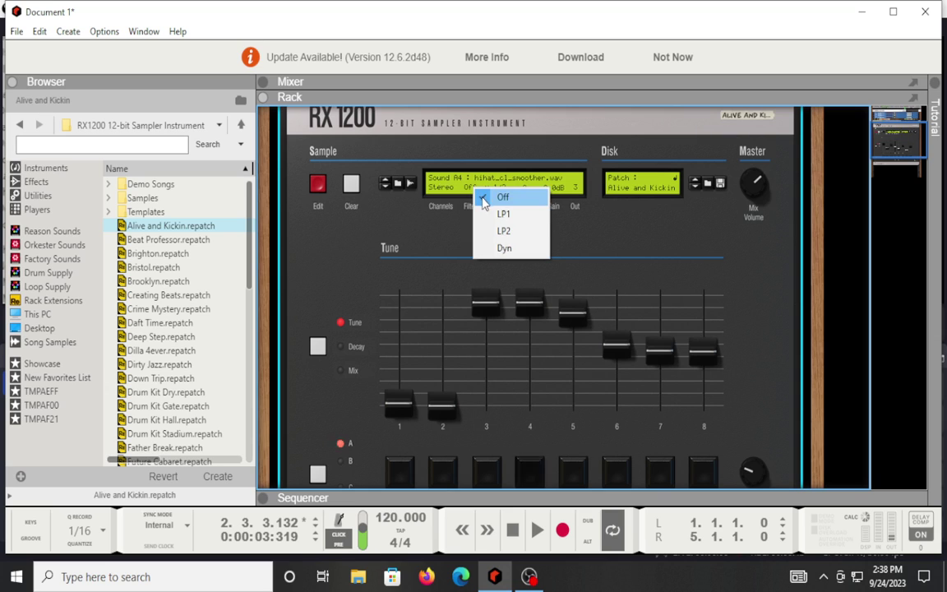
{"action": "left_click", "coordinate": [503, 215]}
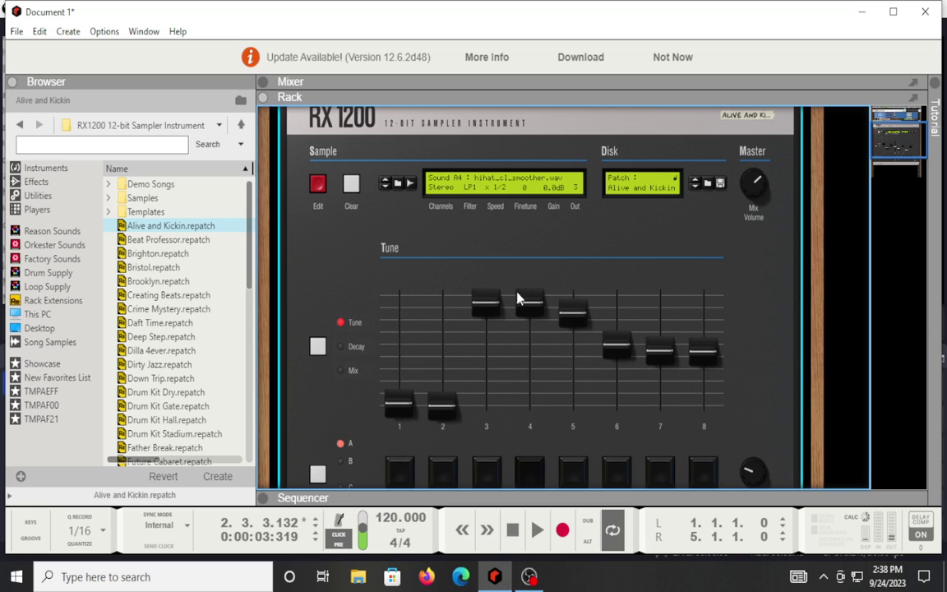
{"action": "left_click", "coordinate": [473, 189]}
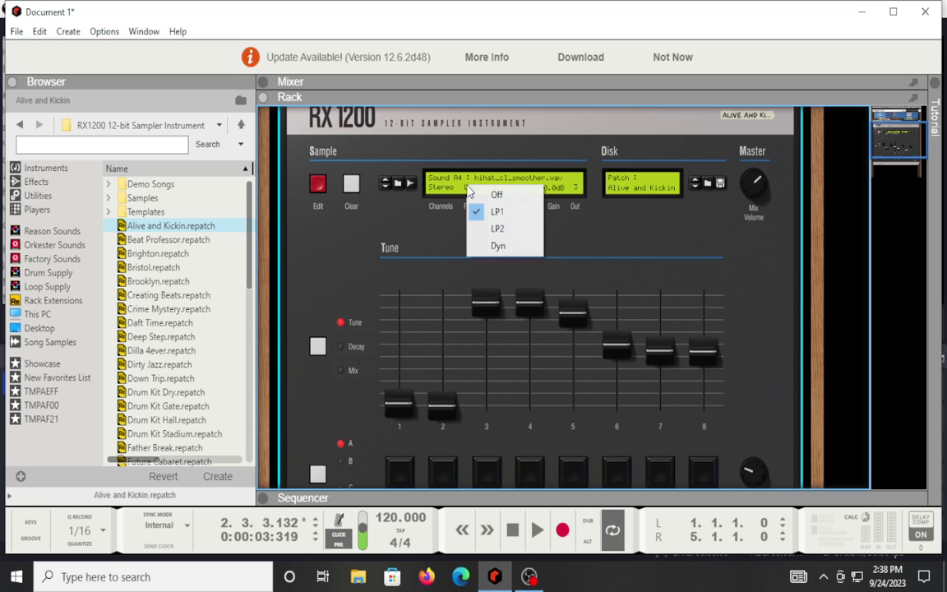
{"action": "left_click", "coordinate": [499, 229]}
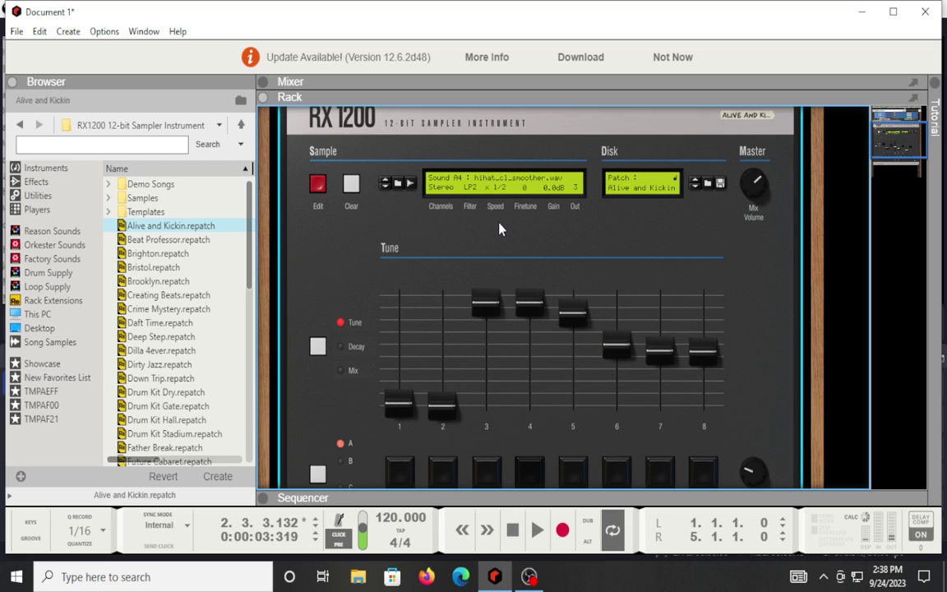
{"action": "left_click", "coordinate": [466, 193]}
{"action": "left_click", "coordinate": [497, 244]}
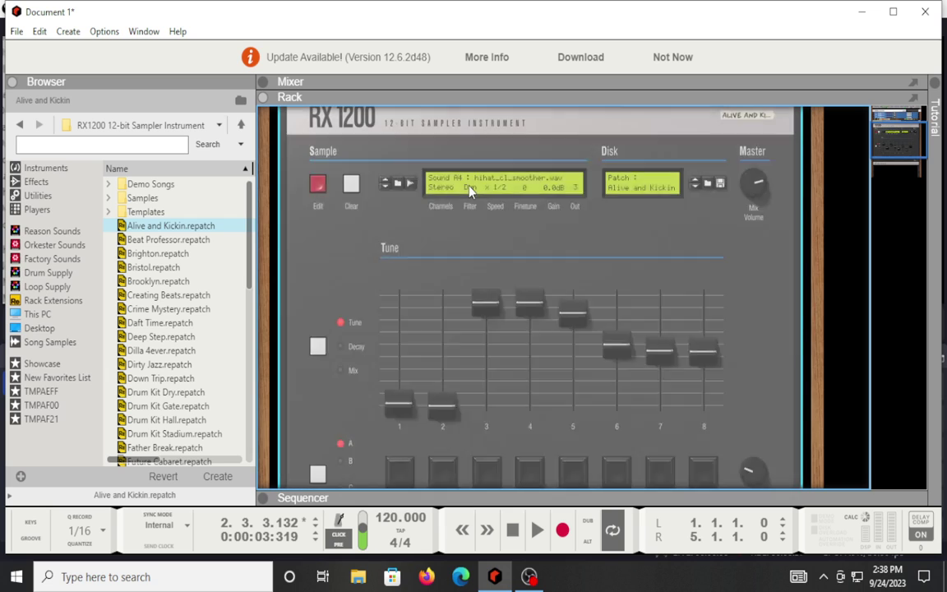
{"action": "left_click", "coordinate": [470, 190]}
{"action": "left_click", "coordinate": [496, 211]}
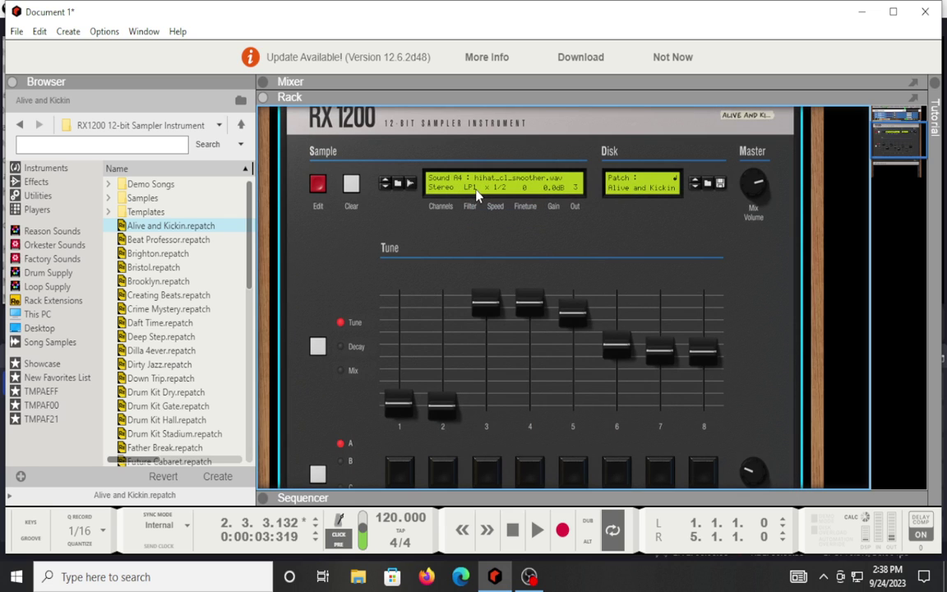
{"action": "left_click", "coordinate": [469, 188]}
{"action": "left_click", "coordinate": [507, 235]}
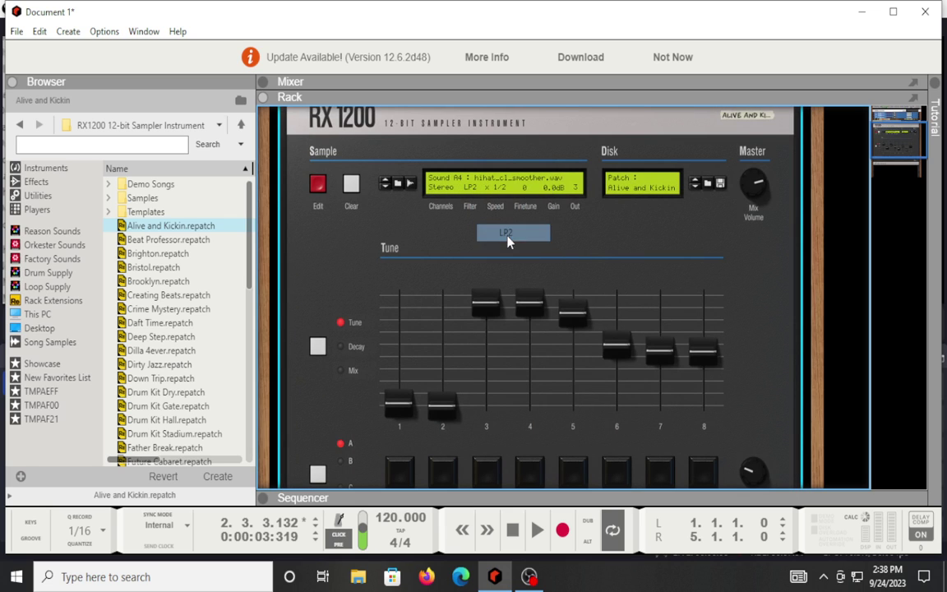
{"action": "left_click", "coordinate": [471, 194]}
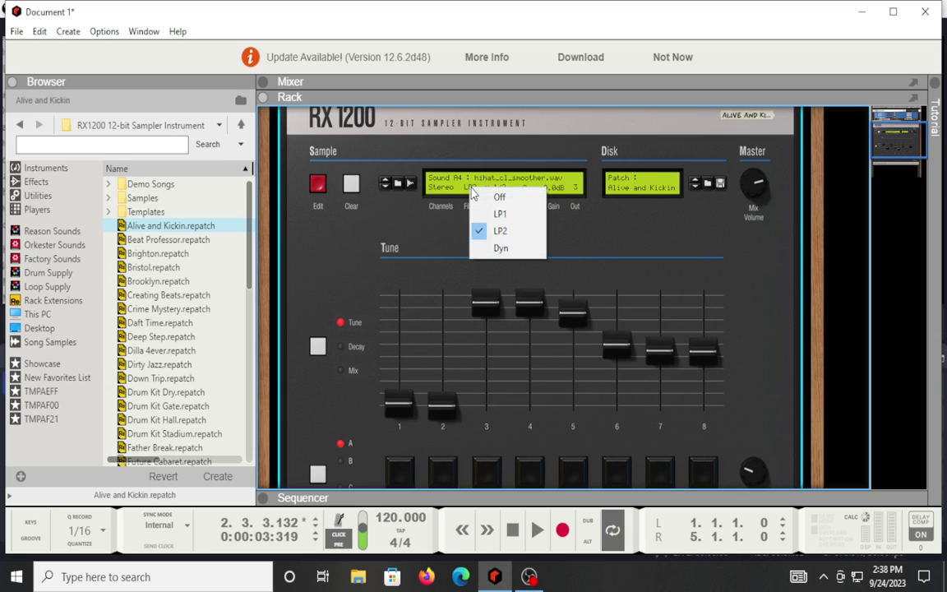
{"action": "left_click", "coordinate": [480, 200]}
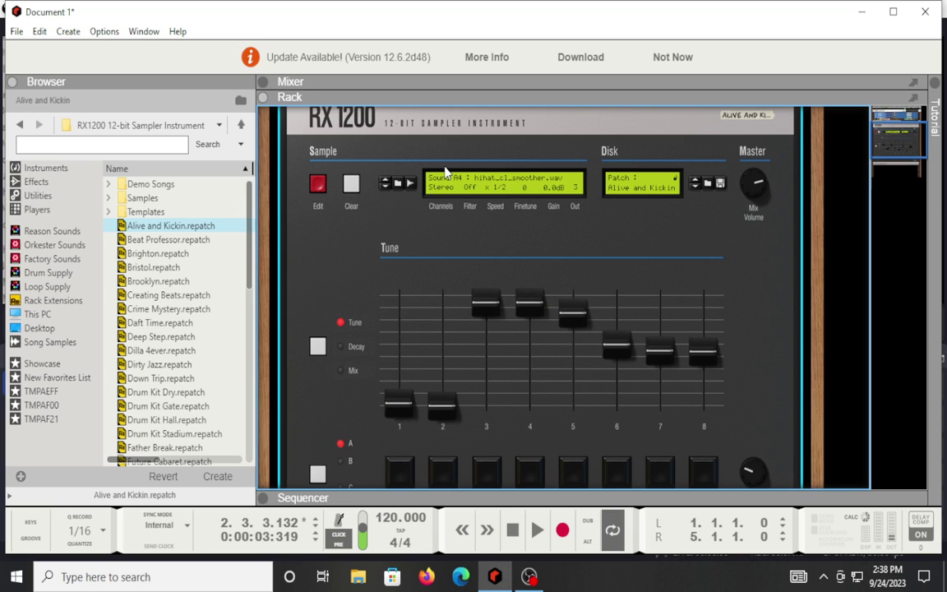
{"action": "left_click", "coordinate": [498, 190]}
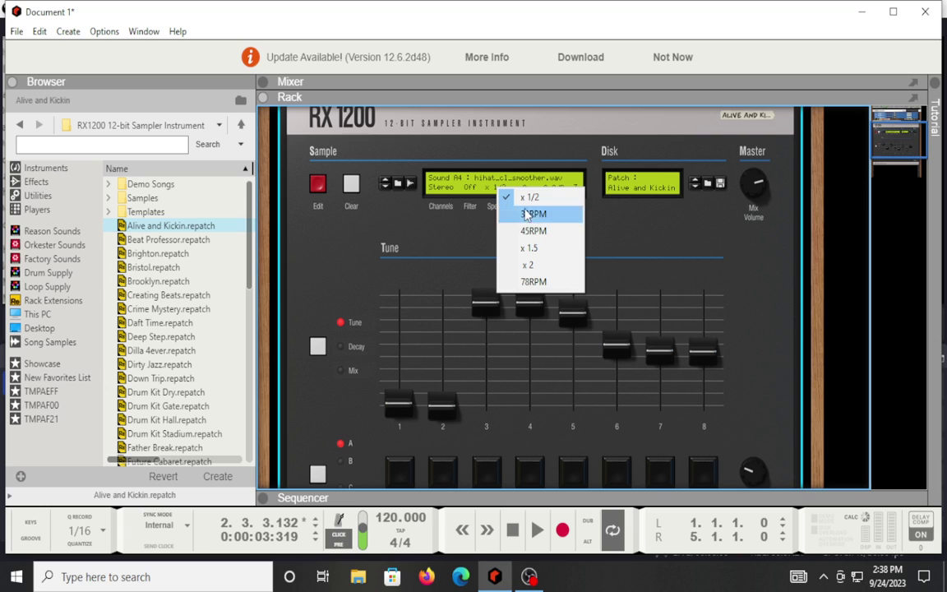
{"action": "left_click", "coordinate": [533, 198]}
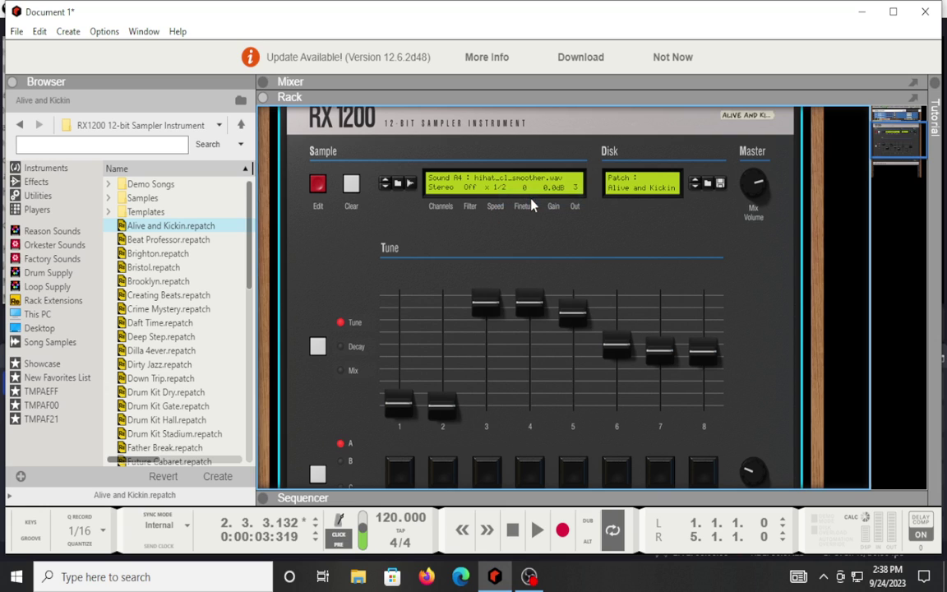
{"action": "left_click", "coordinate": [410, 184]}
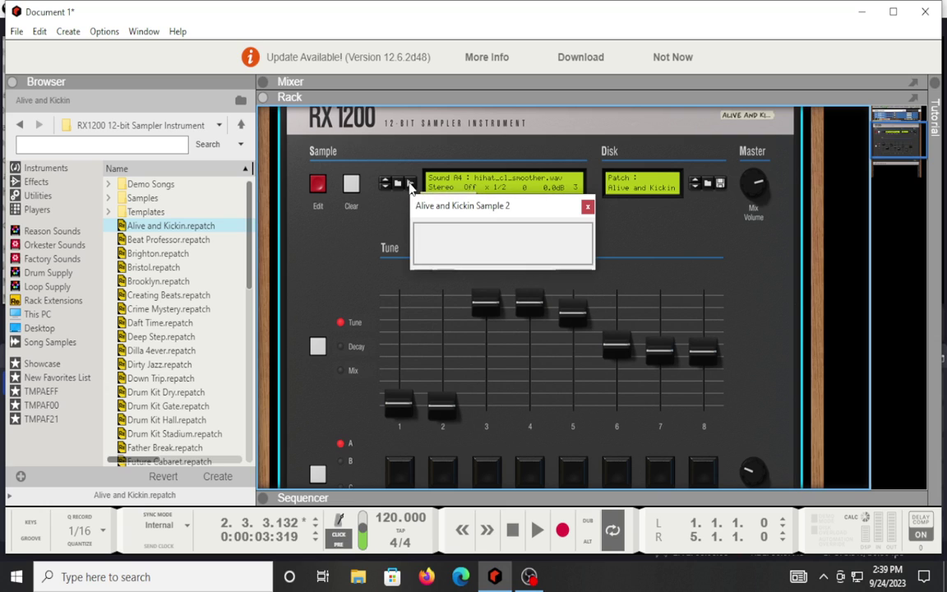
{"action": "left_click", "coordinate": [587, 207]}
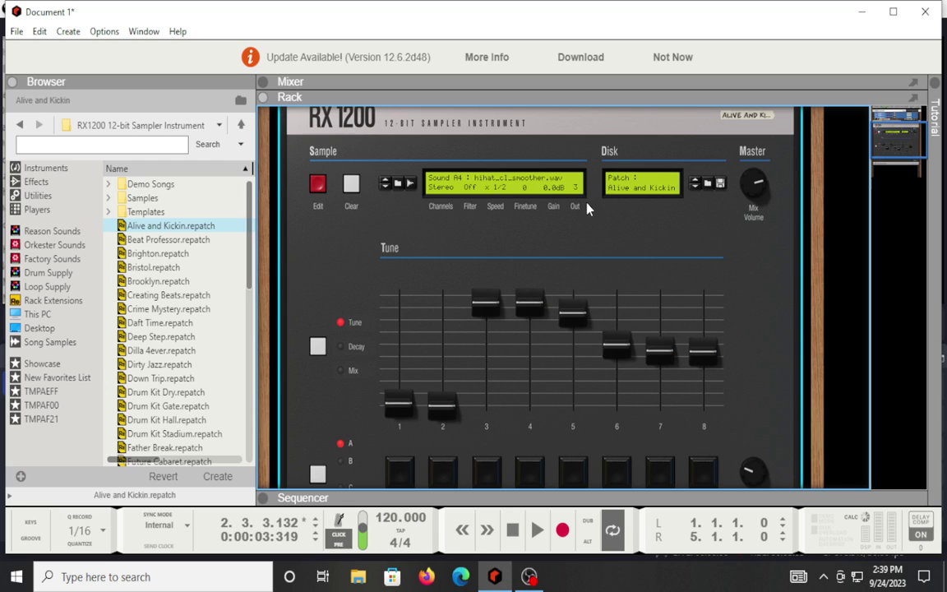
Step: Load the Beat Professor drum patch and scroll through its panel
{"action": "scroll", "coordinate": [592, 238], "scroll_direction": "down", "scroll_amount": 3}
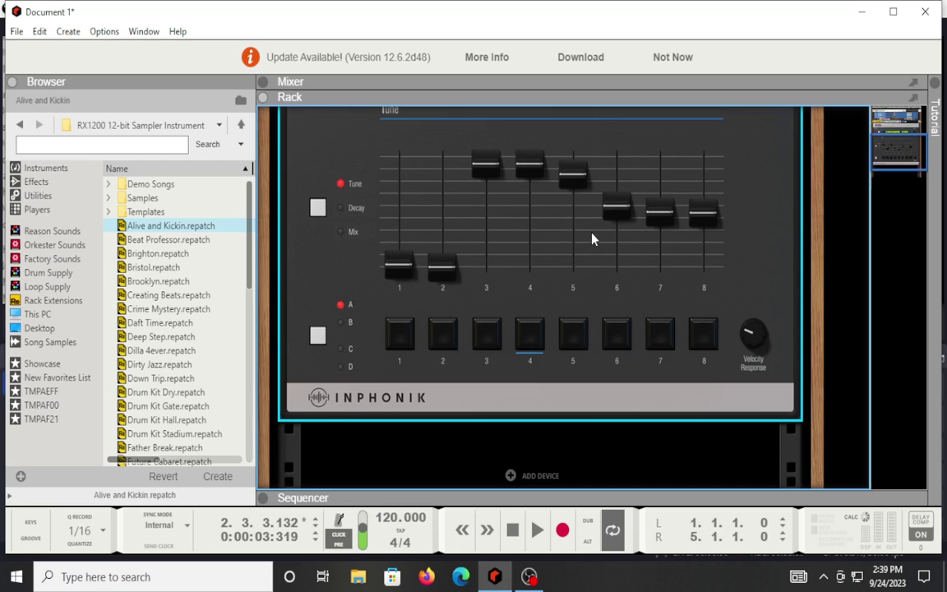
{"action": "scroll", "coordinate": [589, 240], "scroll_direction": "up", "scroll_amount": 4}
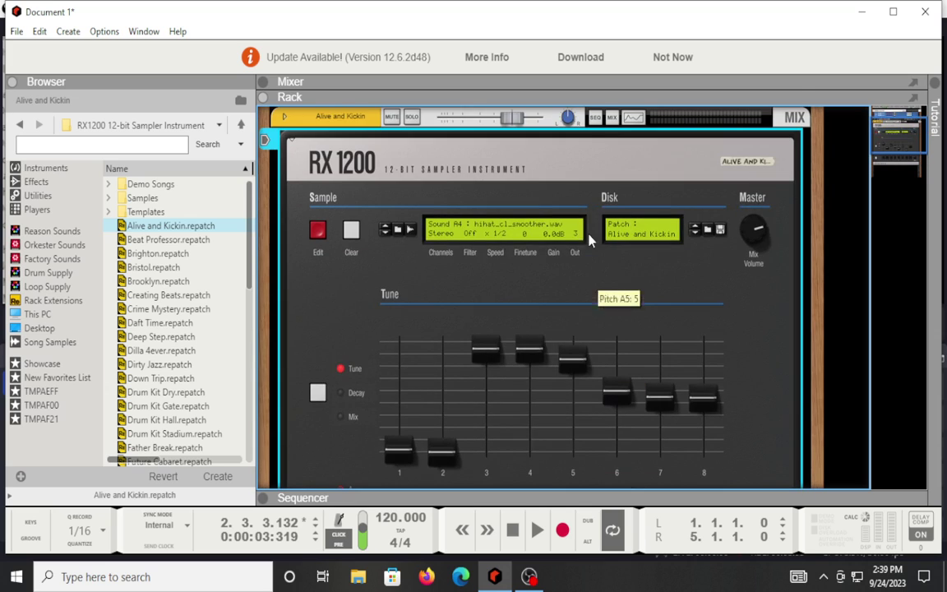
{"action": "left_click", "coordinate": [695, 234]}
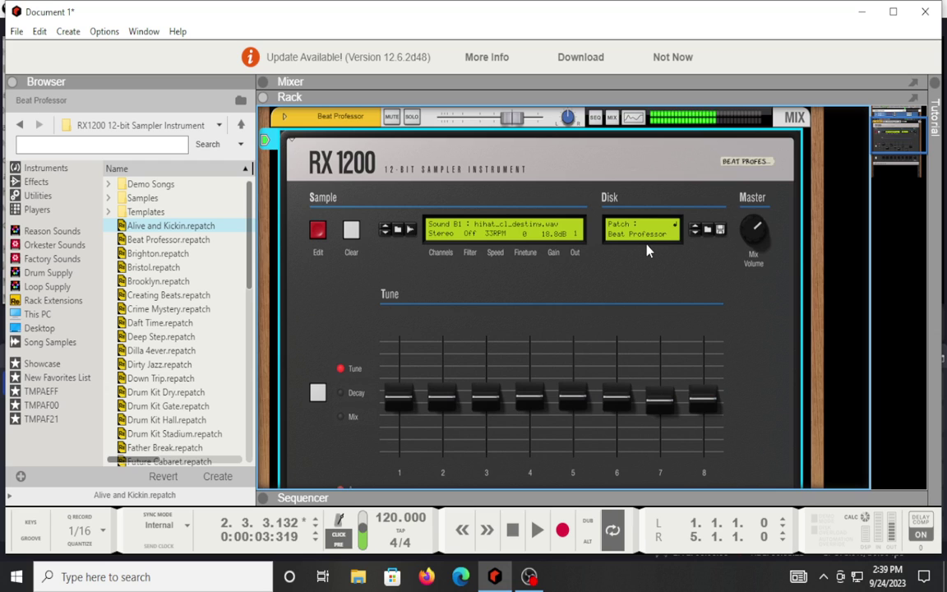
{"action": "scroll", "coordinate": [647, 251], "scroll_direction": "down", "scroll_amount": 3}
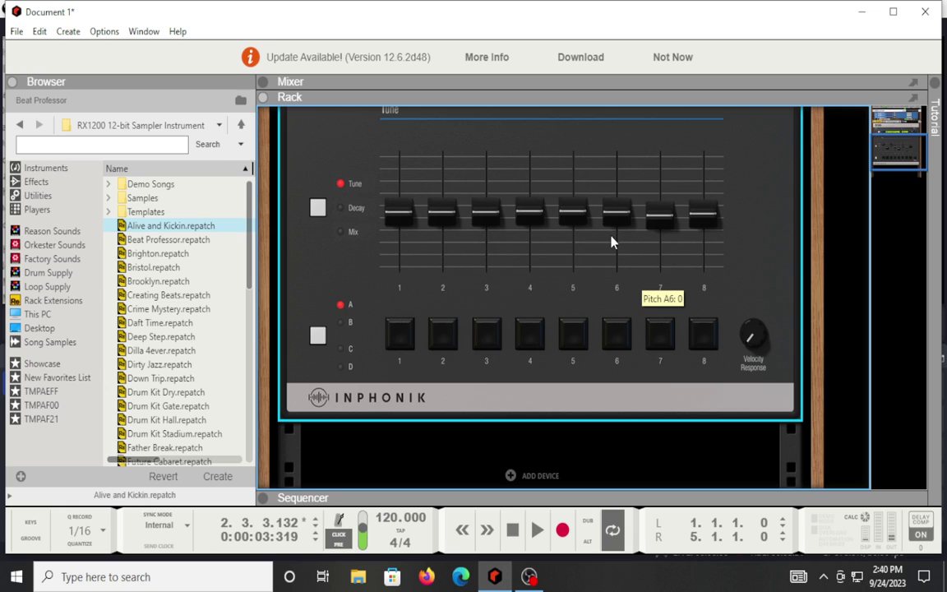
{"action": "scroll", "coordinate": [541, 245], "scroll_direction": "up", "scroll_amount": 3}
Step: Load the Brighton patch and queue patterns C, then B, then C again
{"action": "left_click", "coordinate": [694, 234]}
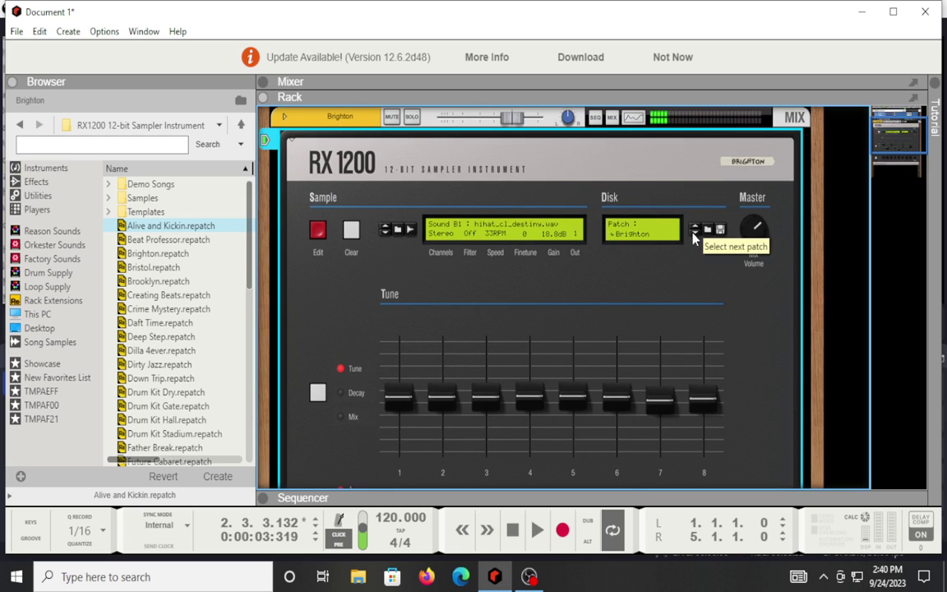
{"action": "scroll", "coordinate": [483, 326], "scroll_direction": "down", "scroll_amount": 2}
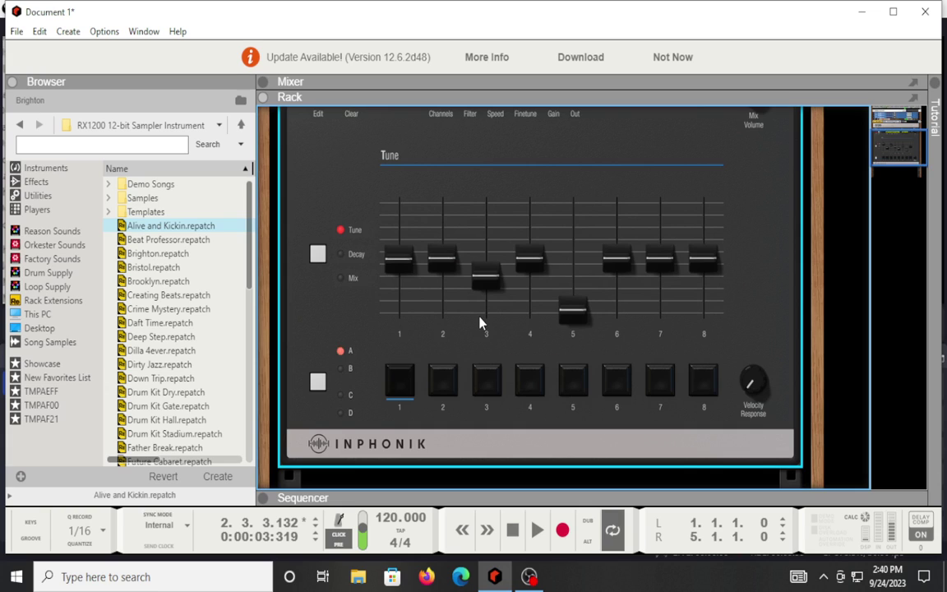
{"action": "mouse_move", "coordinate": [480, 323]}
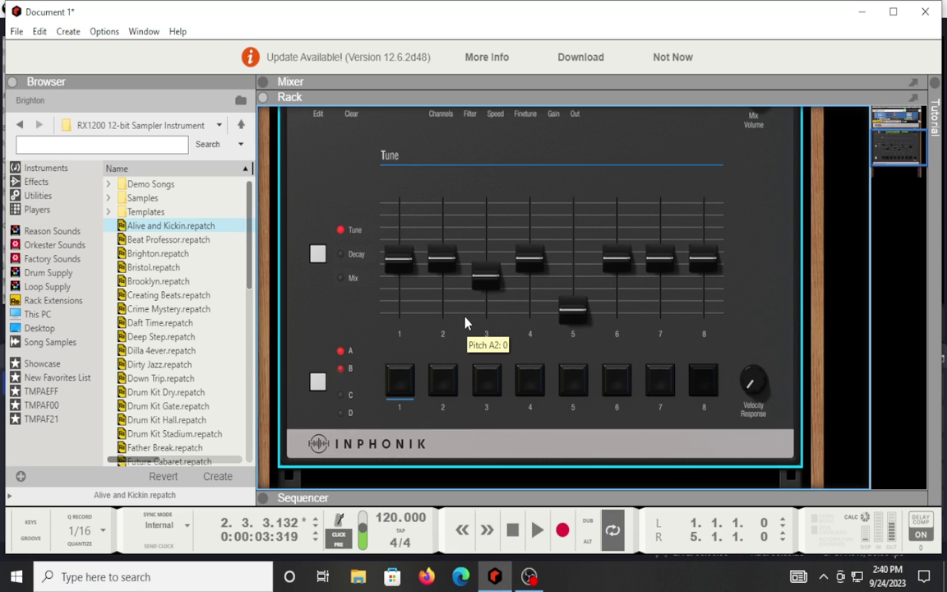
{"action": "left_click", "coordinate": [355, 394]}
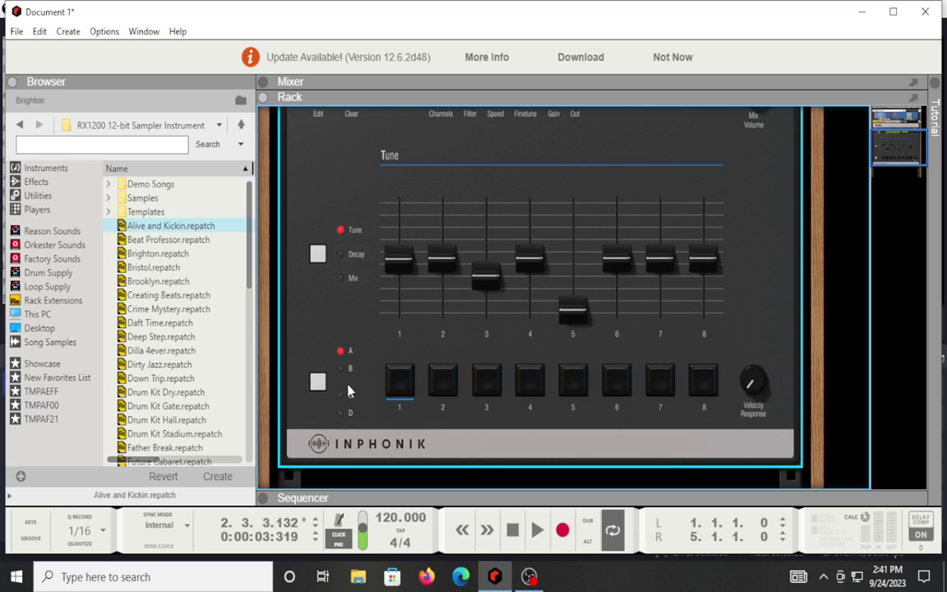
{"action": "left_click", "coordinate": [344, 375]}
{"action": "left_click", "coordinate": [344, 397]}
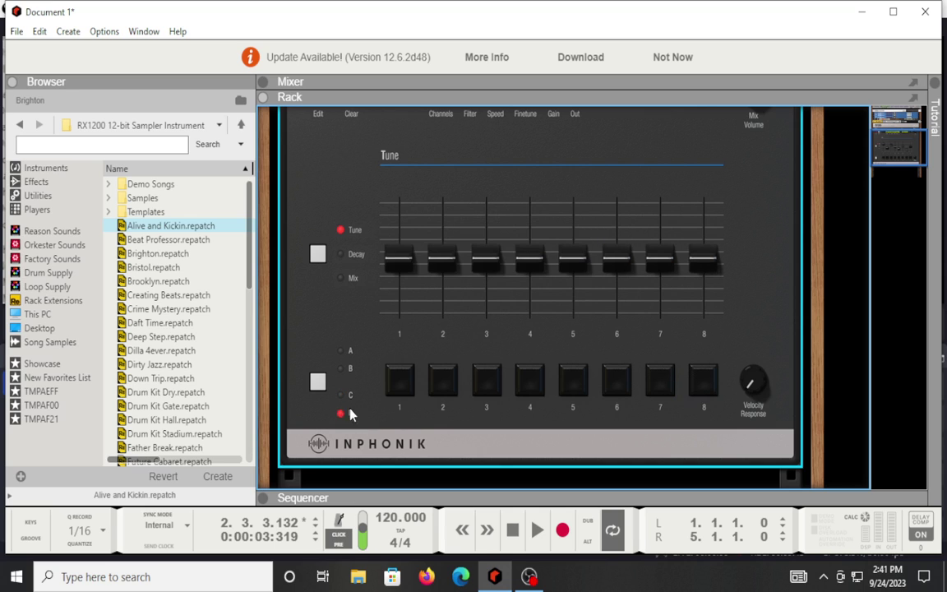
{"action": "scroll", "coordinate": [411, 354], "scroll_direction": "up", "scroll_amount": 5}
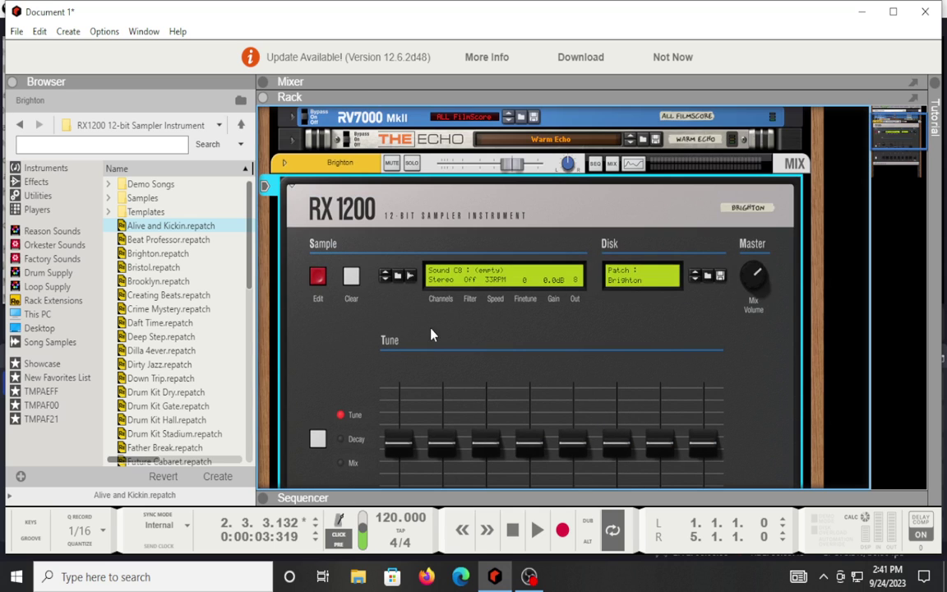
Step: Load Bristol, scroll through its sounds, then advance to Brooklyn (francai-kick.wav on A1)
{"action": "left_click", "coordinate": [695, 279]}
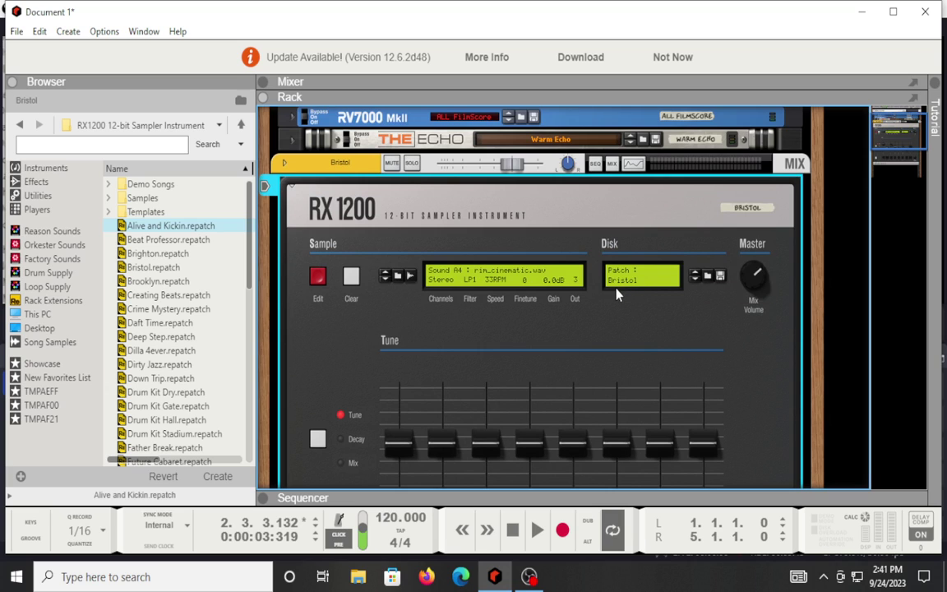
{"action": "scroll", "coordinate": [534, 362], "scroll_direction": "down", "scroll_amount": 2}
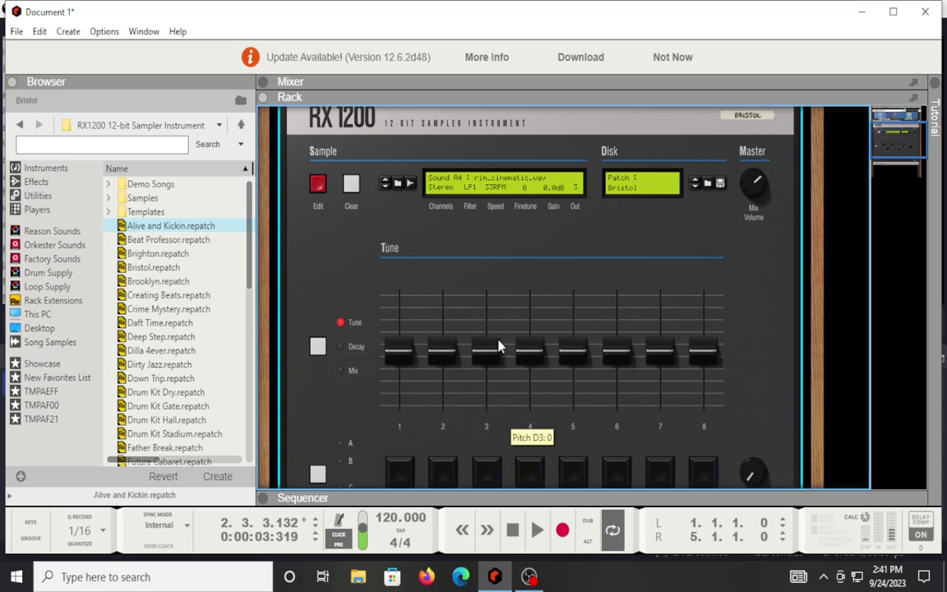
{"action": "scroll", "coordinate": [498, 346], "scroll_direction": "down", "scroll_amount": 3}
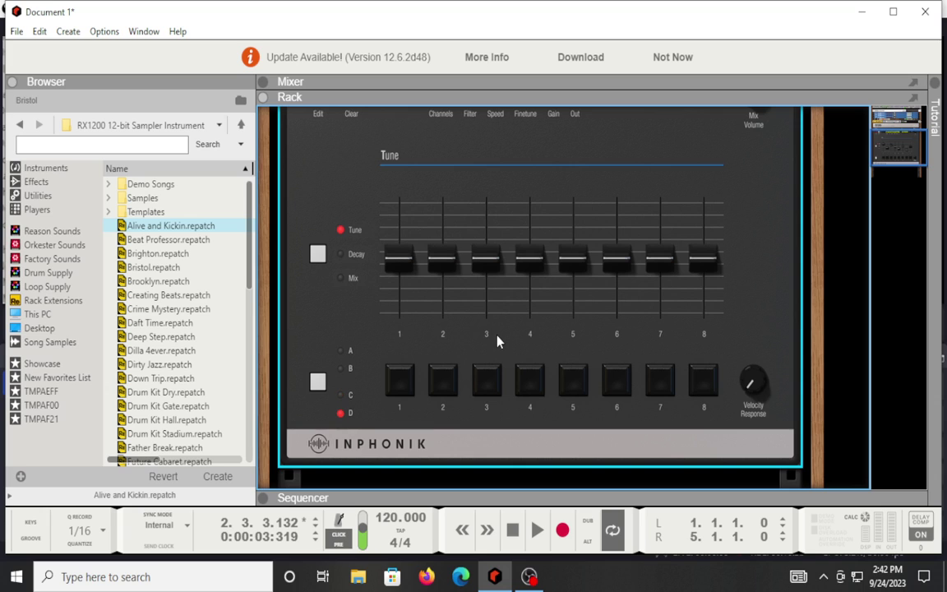
{"action": "scroll", "coordinate": [489, 346], "scroll_direction": "up", "scroll_amount": 4}
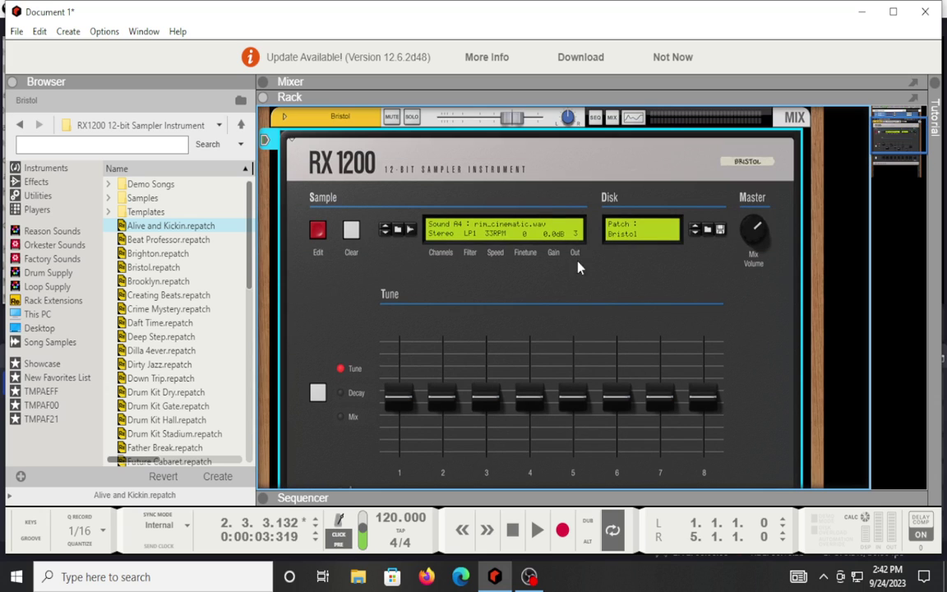
{"action": "left_click", "coordinate": [695, 232]}
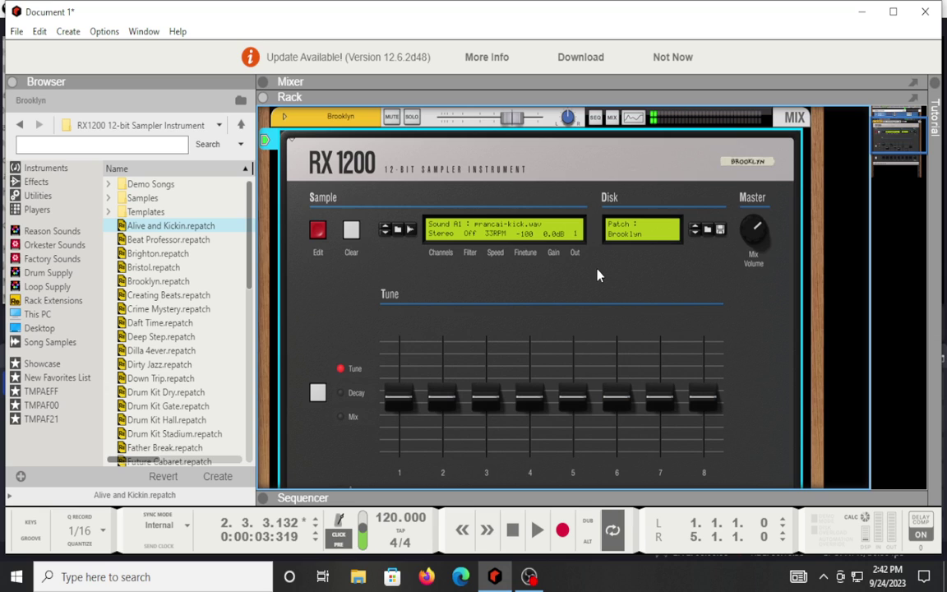
{"action": "scroll", "coordinate": [597, 275], "scroll_direction": "down", "scroll_amount": 2}
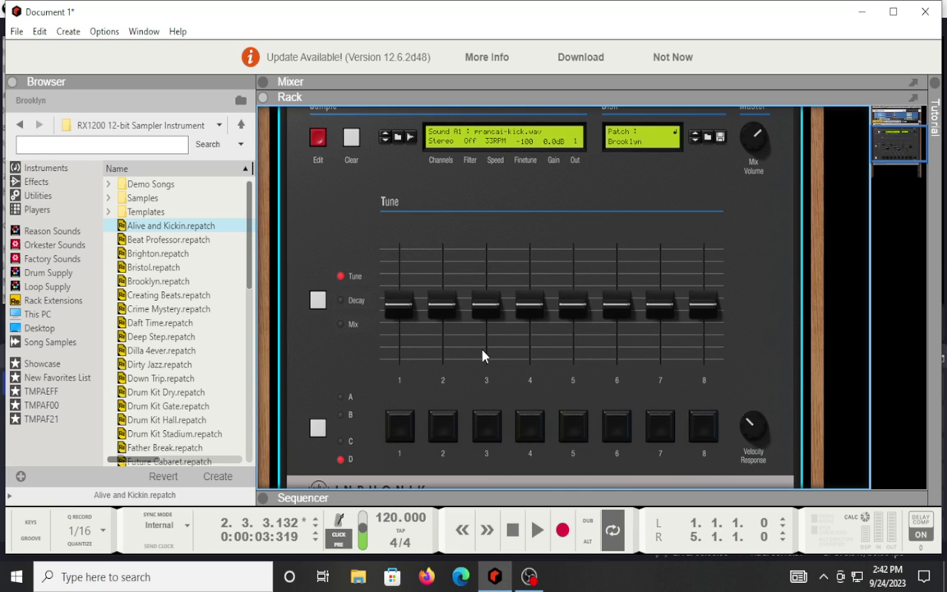
Step: Play Brooklyn's pattern C, select pad C4, then load the Creating Beats patch
{"action": "left_click", "coordinate": [340, 442]}
{"action": "left_click", "coordinate": [520, 429]}
{"action": "scroll", "coordinate": [510, 422], "scroll_direction": "up", "scroll_amount": 4}
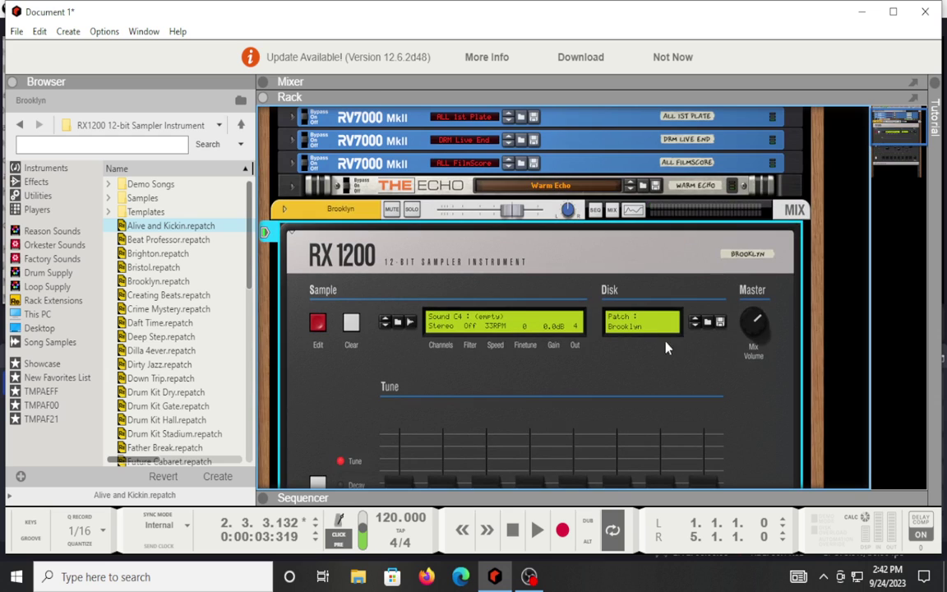
{"action": "left_click", "coordinate": [694, 325]}
{"action": "scroll", "coordinate": [625, 312], "scroll_direction": "down", "scroll_amount": 3}
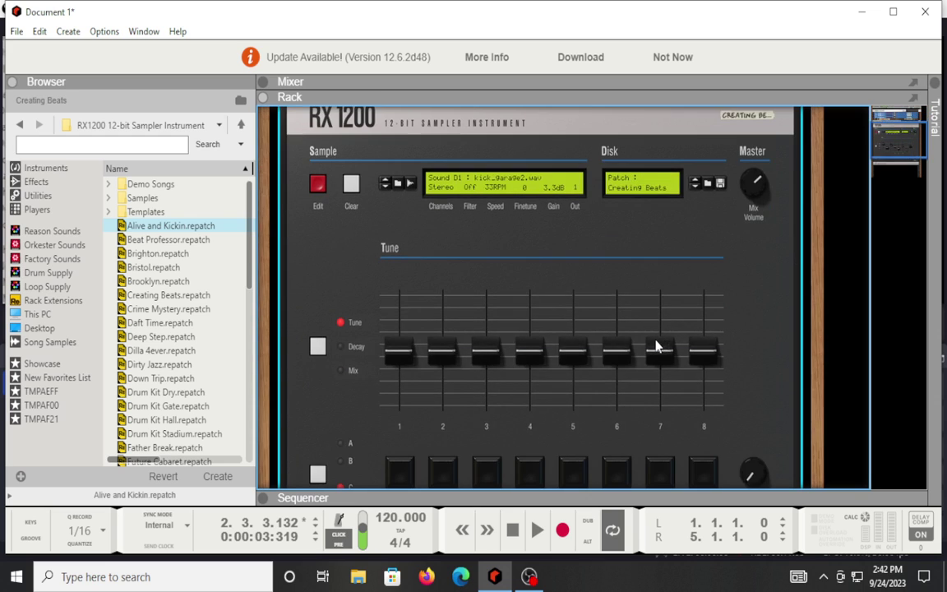
{"action": "scroll", "coordinate": [646, 344], "scroll_direction": "up", "scroll_amount": 1}
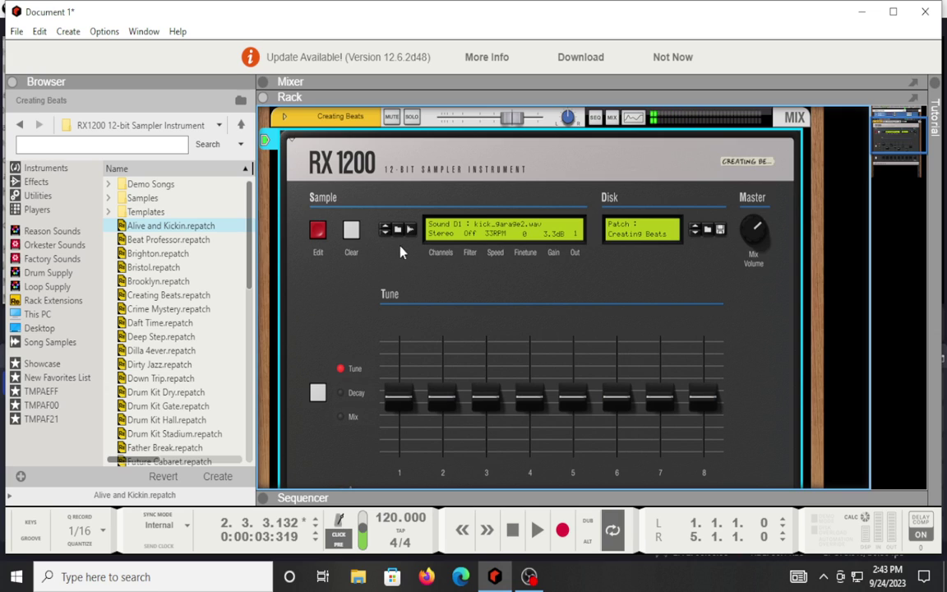
{"action": "left_click", "coordinate": [320, 236]}
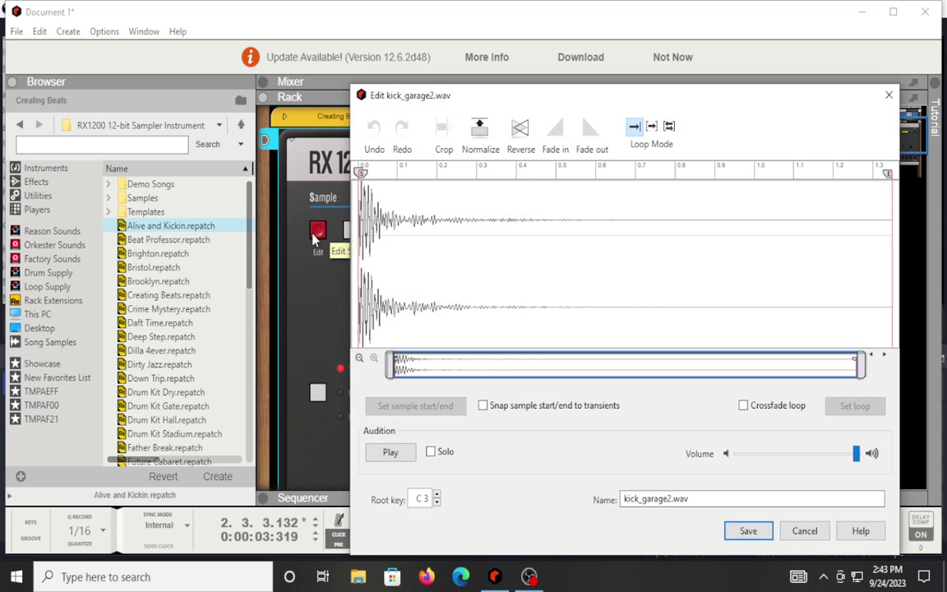
{"action": "left_click", "coordinate": [391, 454]}
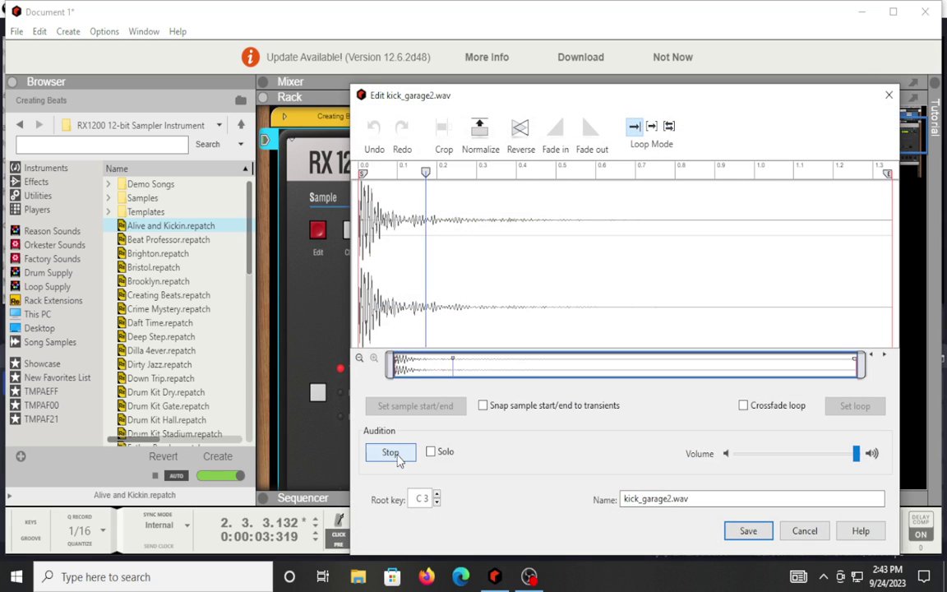
{"action": "left_click", "coordinate": [398, 457]}
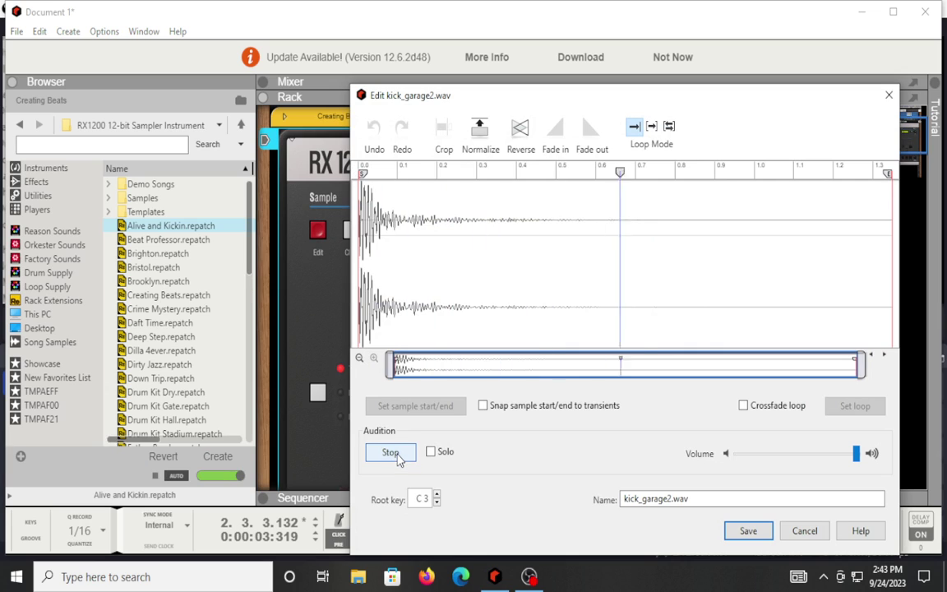
{"action": "left_click", "coordinate": [398, 457]}
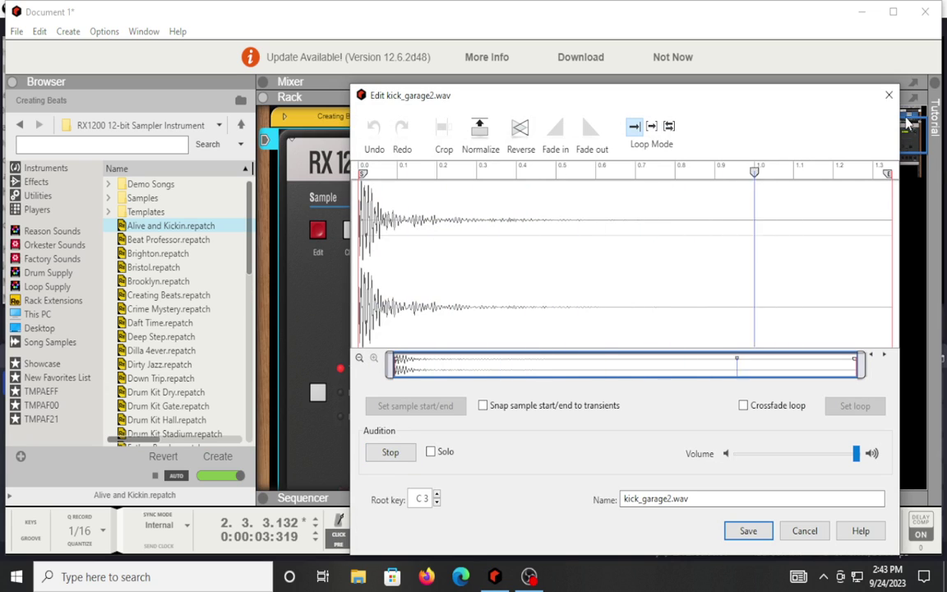
{"action": "left_click", "coordinate": [390, 453]}
{"action": "left_click", "coordinate": [388, 453]}
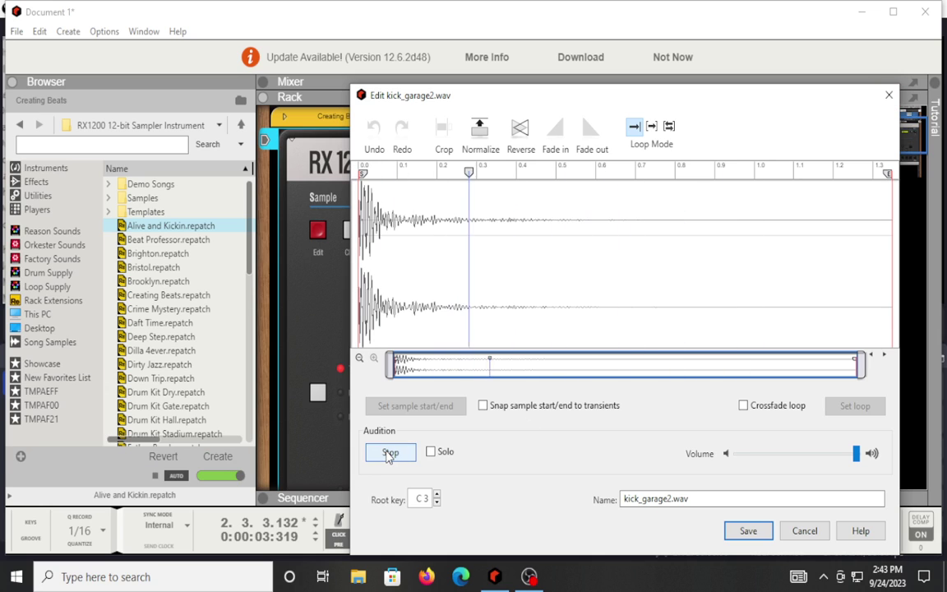
{"action": "left_click", "coordinate": [889, 95]}
{"action": "scroll", "coordinate": [529, 403], "scroll_direction": "down", "scroll_amount": 3}
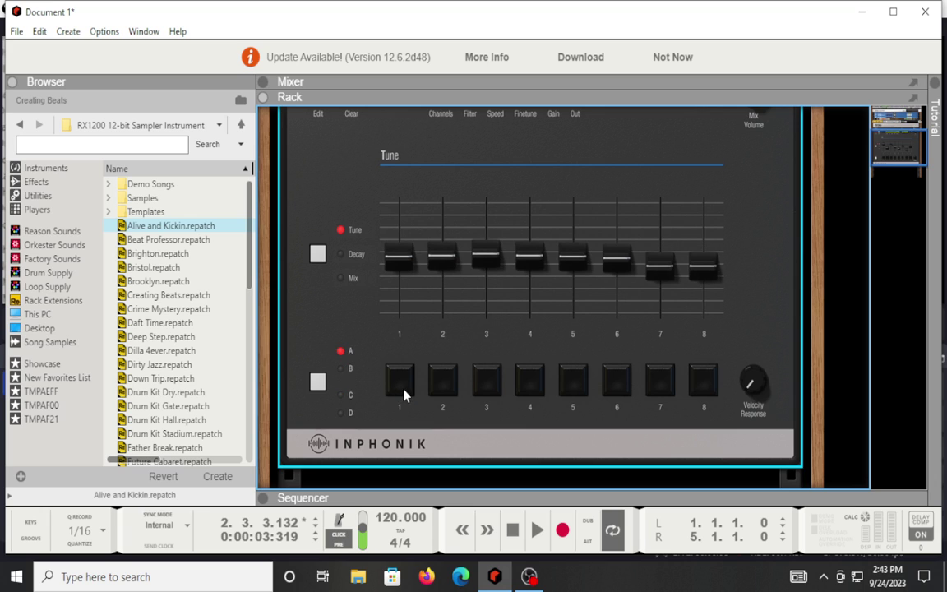
{"action": "scroll", "coordinate": [405, 359], "scroll_direction": "up", "scroll_amount": 3}
{"action": "scroll", "coordinate": [405, 359], "scroll_direction": "up", "scroll_amount": 1}
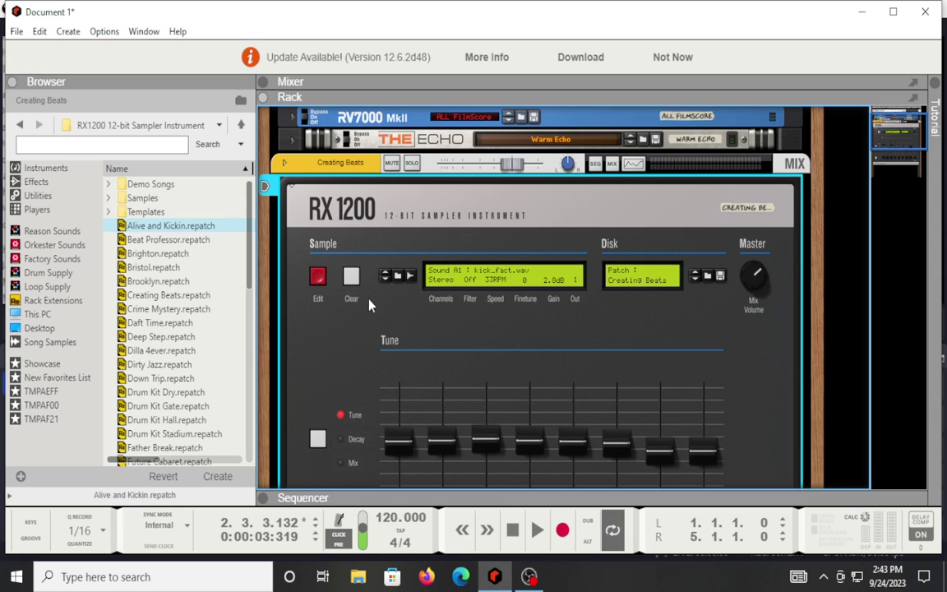
{"action": "scroll", "coordinate": [348, 307], "scroll_direction": "down", "scroll_amount": 2}
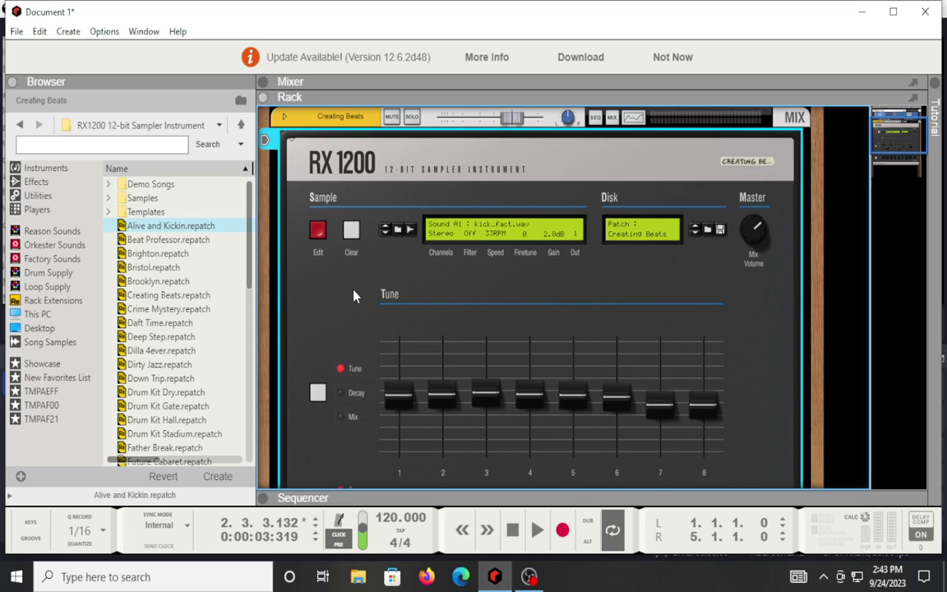
{"action": "scroll", "coordinate": [366, 321], "scroll_direction": "down", "scroll_amount": 6}
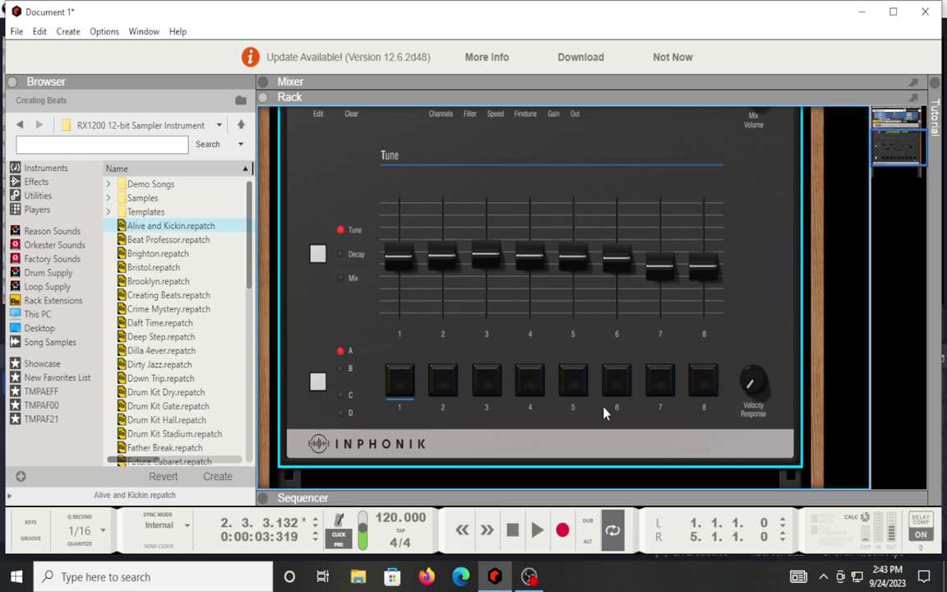
Step: Select pad 8's sound, then switch to bank D so sound D1 shows kick_garage2.wav
{"action": "left_click", "coordinate": [695, 388]}
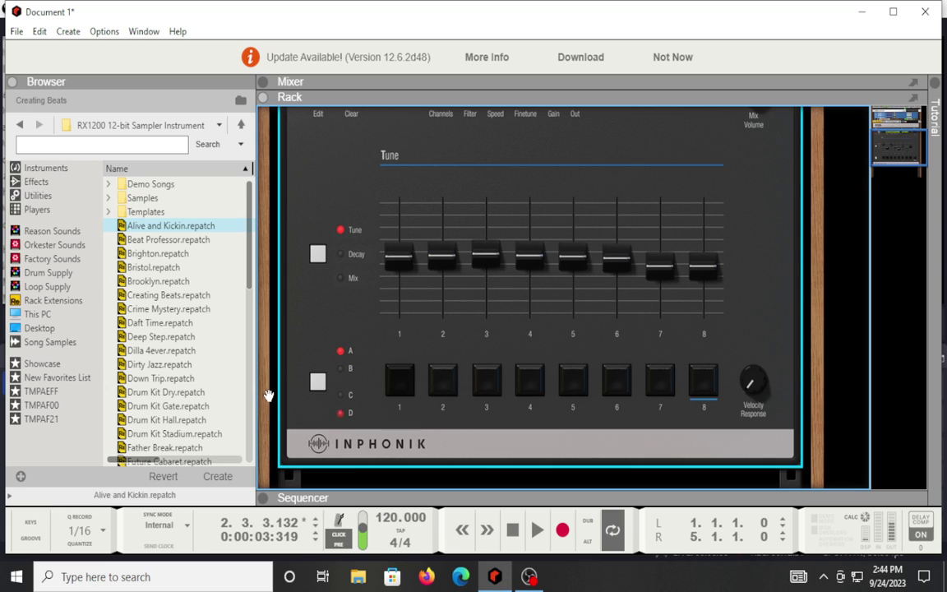
{"action": "left_click", "coordinate": [340, 413]}
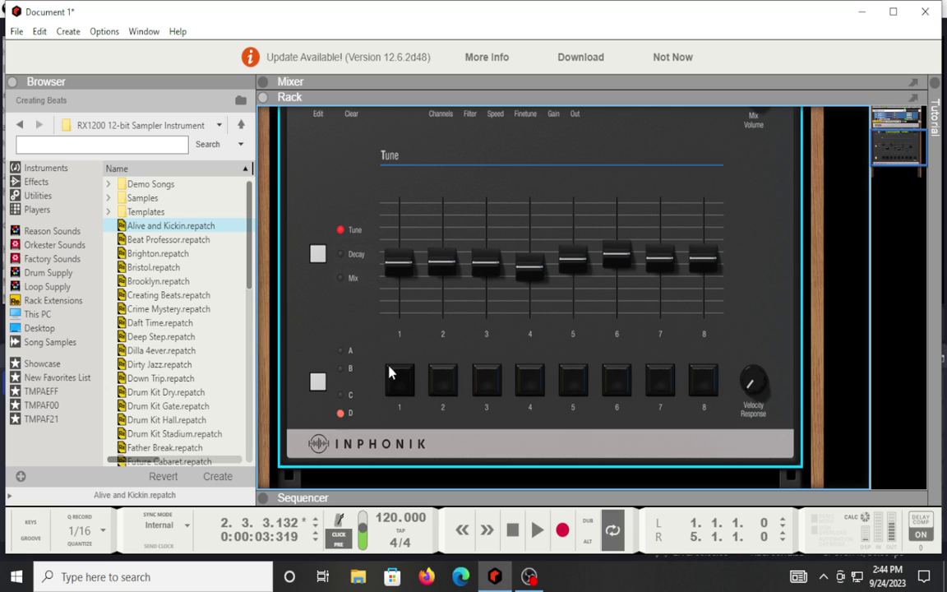
{"action": "scroll", "coordinate": [354, 279], "scroll_direction": "up", "scroll_amount": 3}
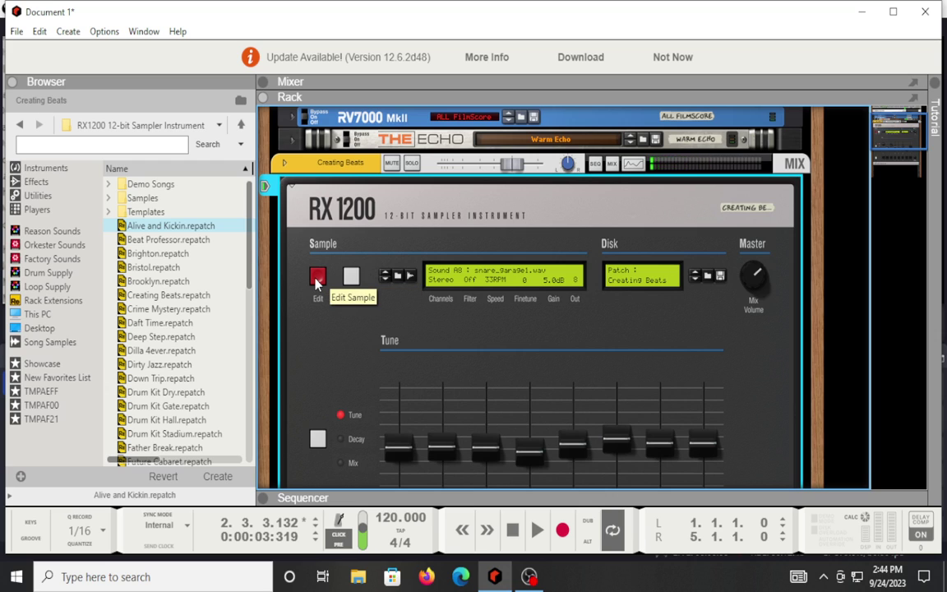
{"action": "scroll", "coordinate": [318, 282], "scroll_direction": "down", "scroll_amount": 3}
{"action": "scroll", "coordinate": [329, 284], "scroll_direction": "up", "scroll_amount": 2}
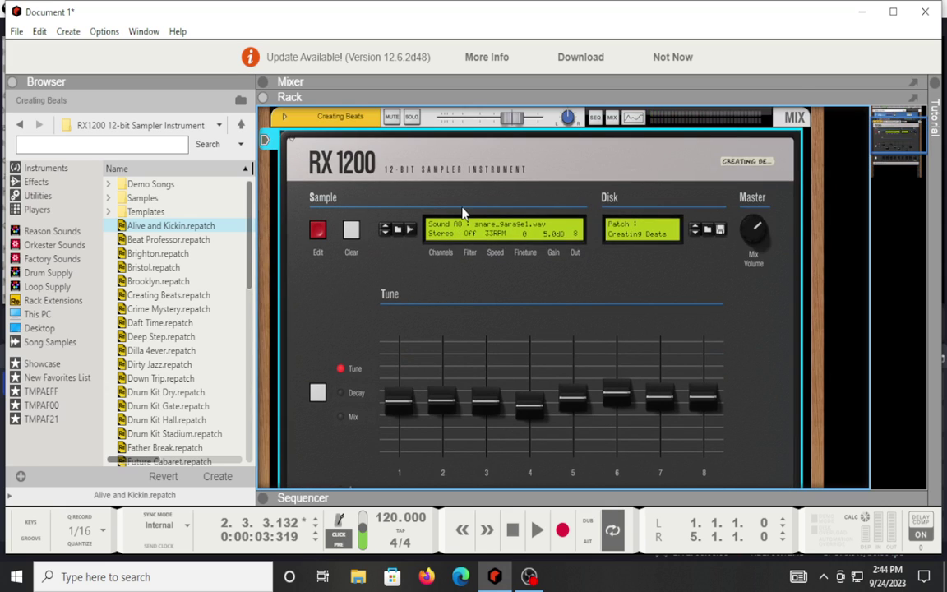
{"action": "scroll", "coordinate": [422, 345], "scroll_direction": "down", "scroll_amount": 3}
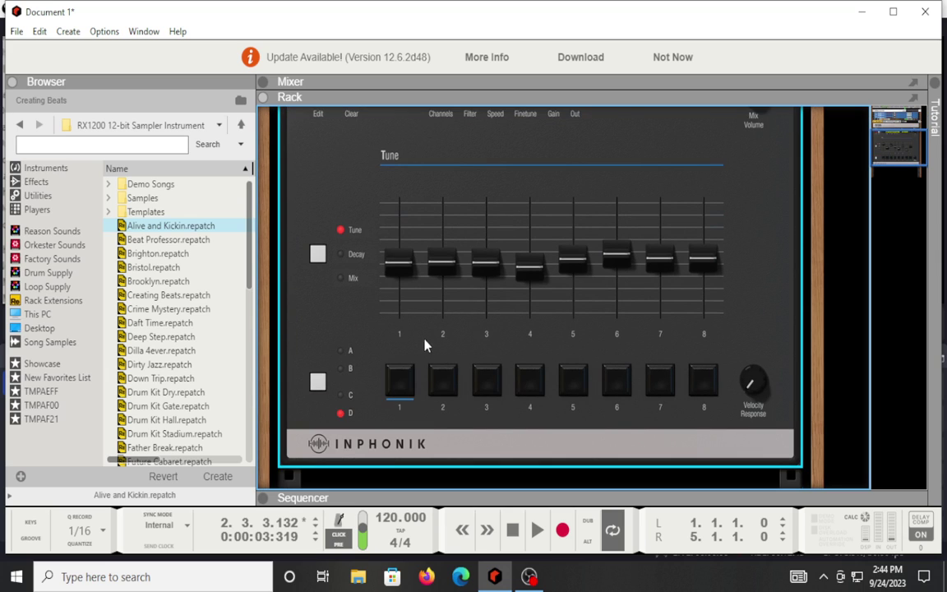
{"action": "scroll", "coordinate": [426, 338], "scroll_direction": "up", "scroll_amount": 4}
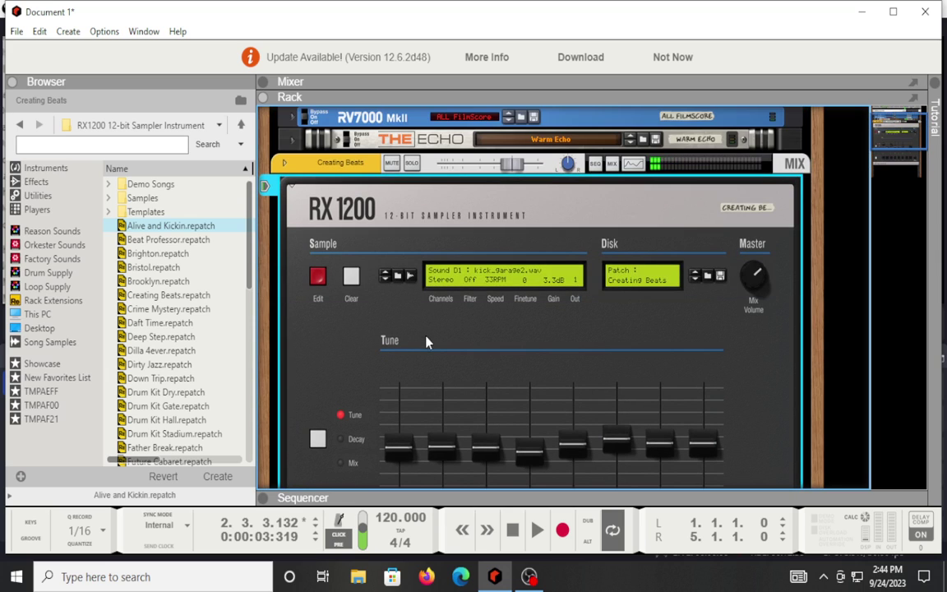
{"action": "left_click", "coordinate": [319, 278]}
{"action": "left_click", "coordinate": [389, 456]}
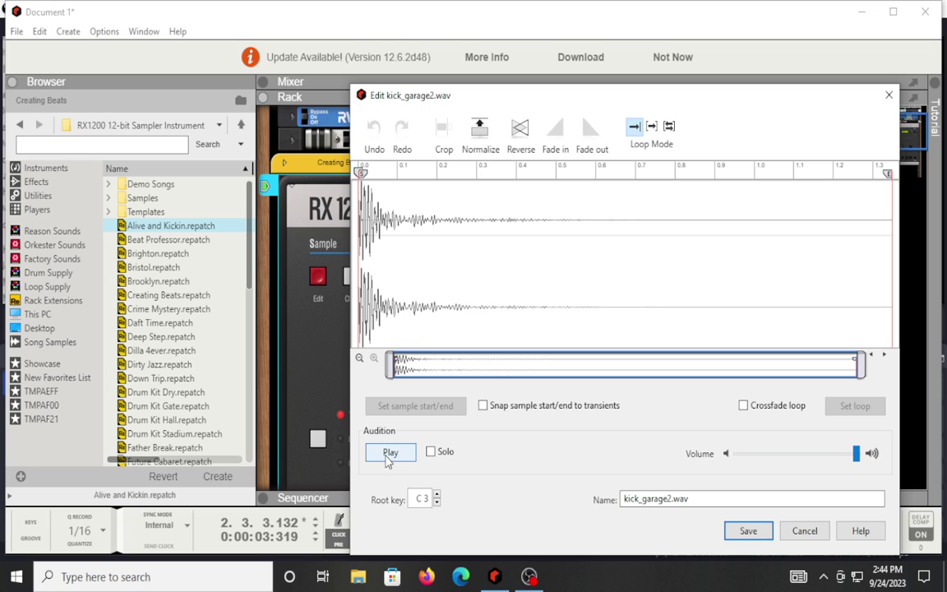
{"action": "left_click", "coordinate": [387, 457]}
{"action": "left_click", "coordinate": [387, 457]}
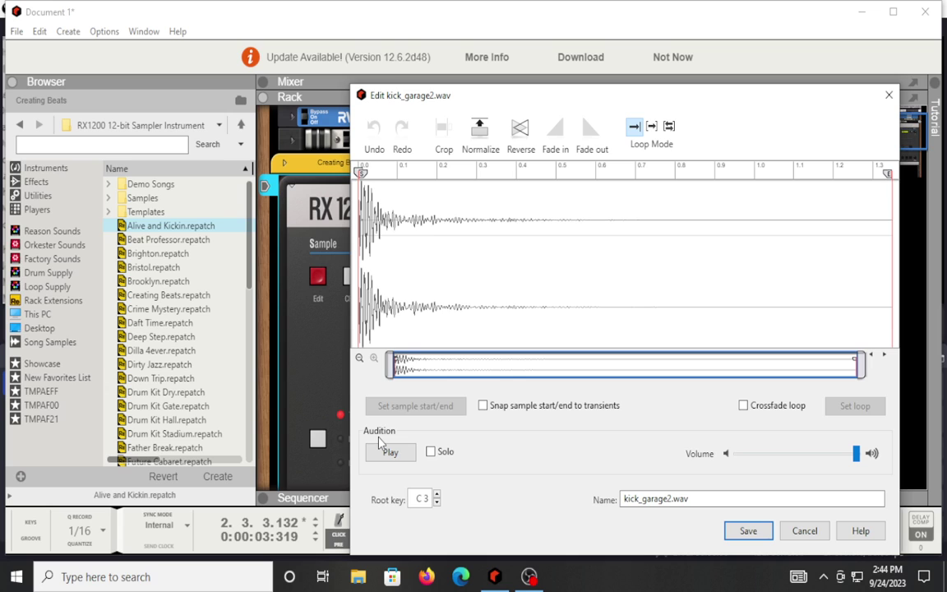
{"action": "left_click", "coordinate": [391, 452]}
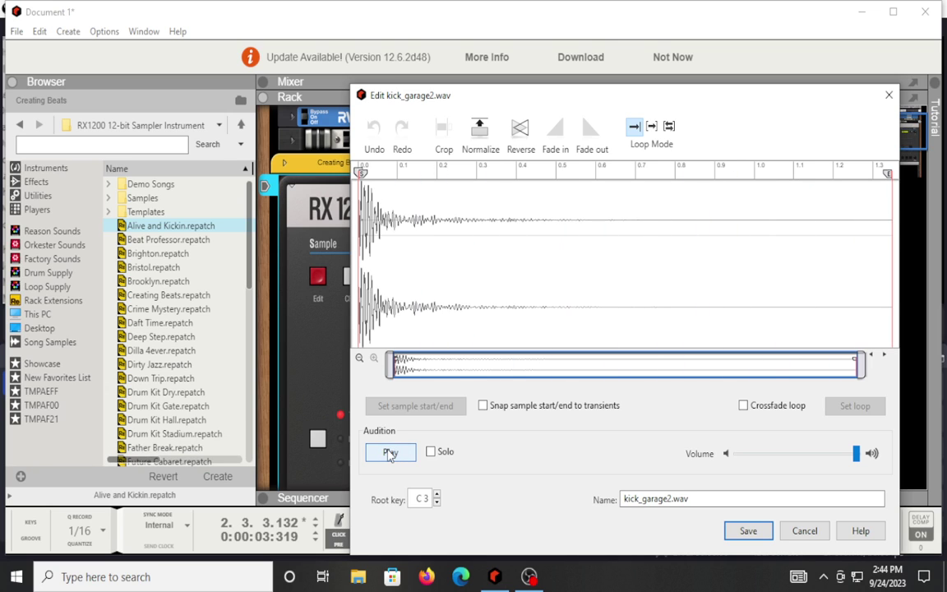
{"action": "left_click", "coordinate": [391, 454]}
{"action": "left_click", "coordinate": [392, 451]}
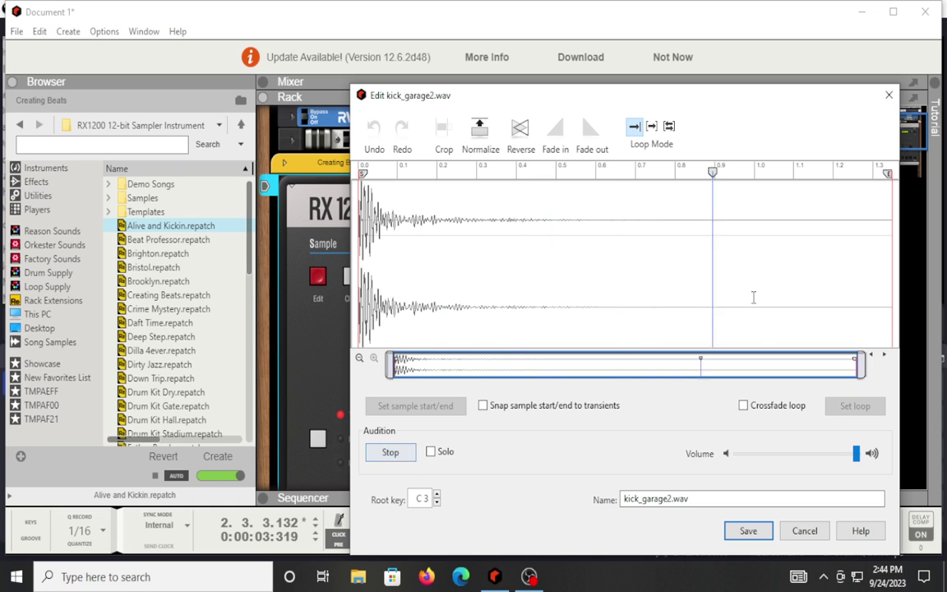
{"action": "key", "text": "Return"}
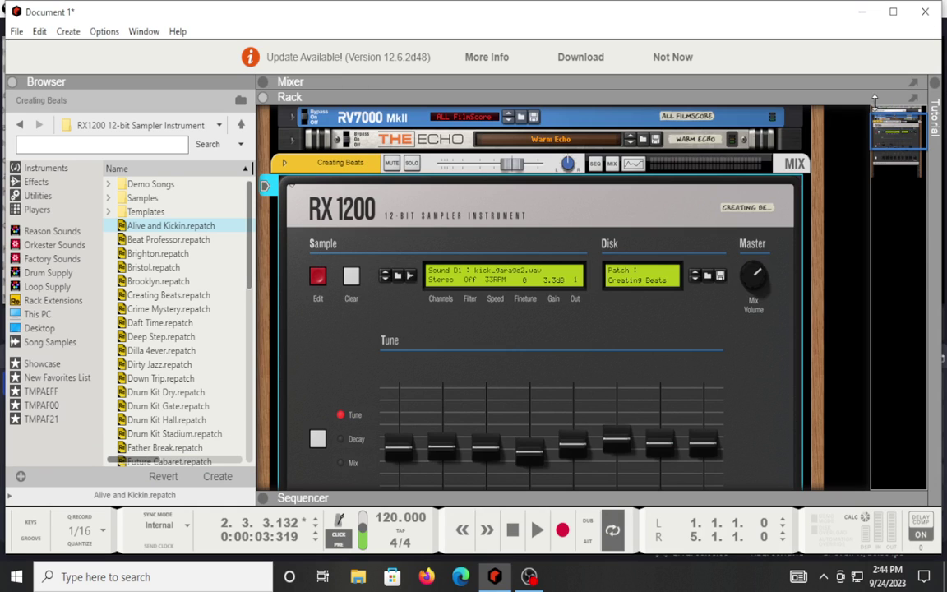
Step: Open the D2 snare_garage2.wav sample editor, preview the snare twice, and cancel without changes
{"action": "scroll", "coordinate": [460, 255], "scroll_direction": "down", "scroll_amount": 5}
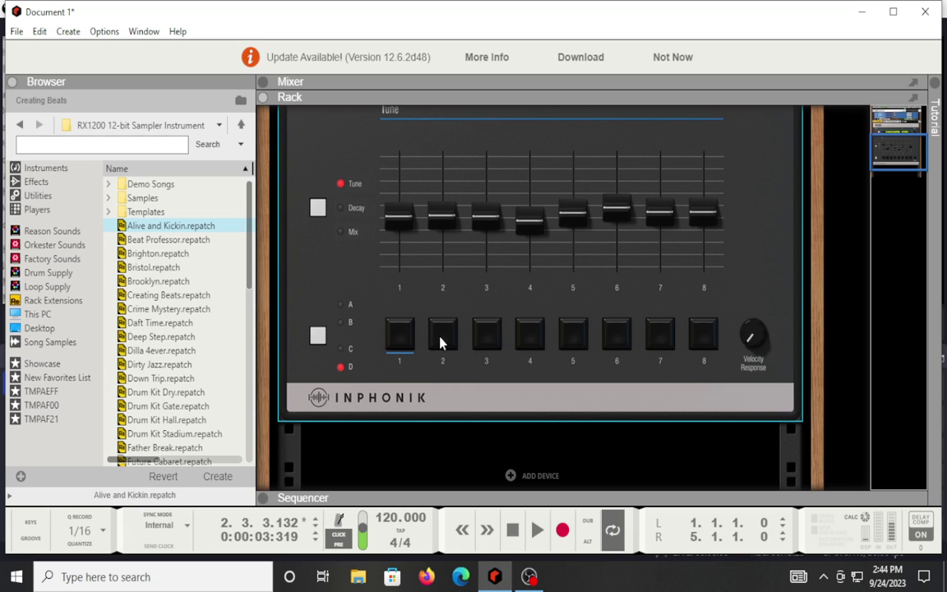
{"action": "scroll", "coordinate": [371, 342], "scroll_direction": "up", "scroll_amount": 4}
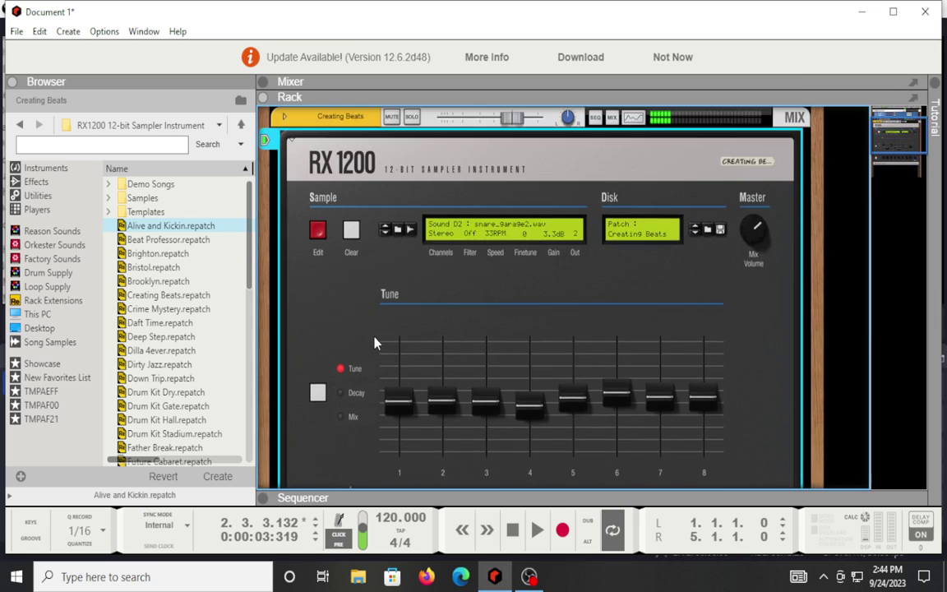
{"action": "scroll", "coordinate": [374, 343], "scroll_direction": "down", "scroll_amount": 1}
{"action": "scroll", "coordinate": [386, 302], "scroll_direction": "up", "scroll_amount": 2}
{"action": "left_click", "coordinate": [318, 277]}
{"action": "left_click", "coordinate": [392, 454]}
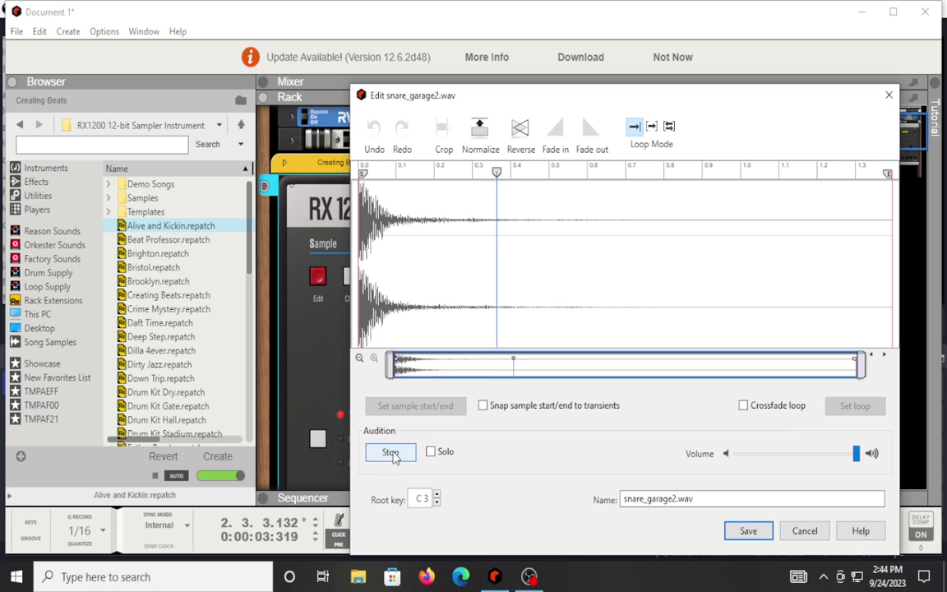
{"action": "left_click", "coordinate": [393, 454]}
{"action": "left_click", "coordinate": [392, 454]}
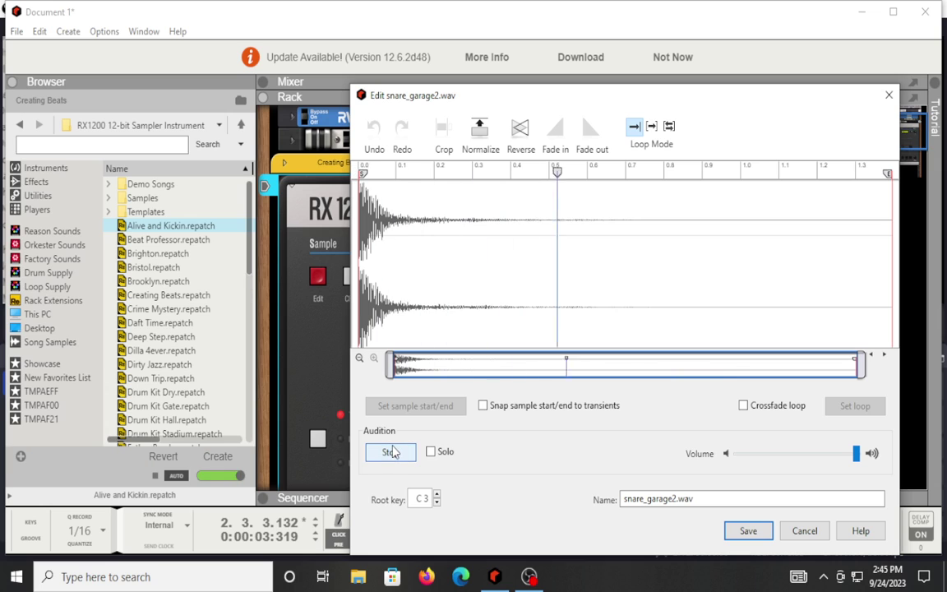
{"action": "left_click", "coordinate": [392, 452]}
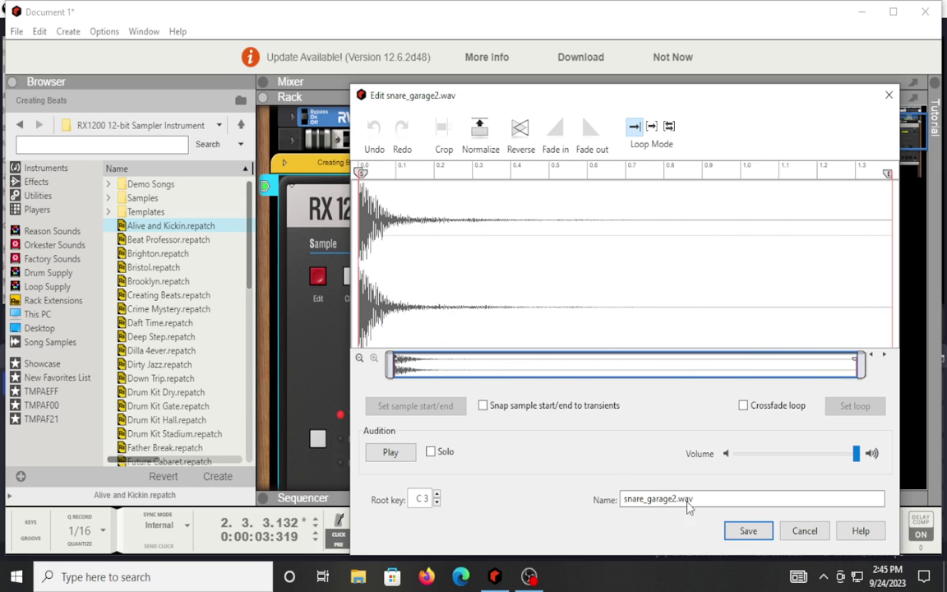
{"action": "left_click", "coordinate": [804, 531]}
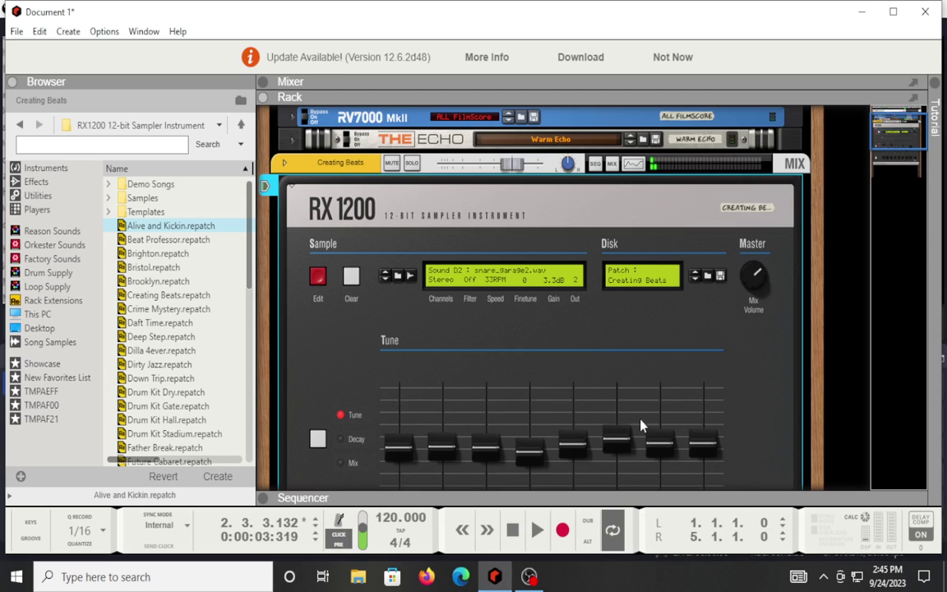
Step: Give the D2 snare the LP2 filter, then change it to Dyn
{"action": "left_click", "coordinate": [471, 291]}
{"action": "left_click", "coordinate": [483, 322]}
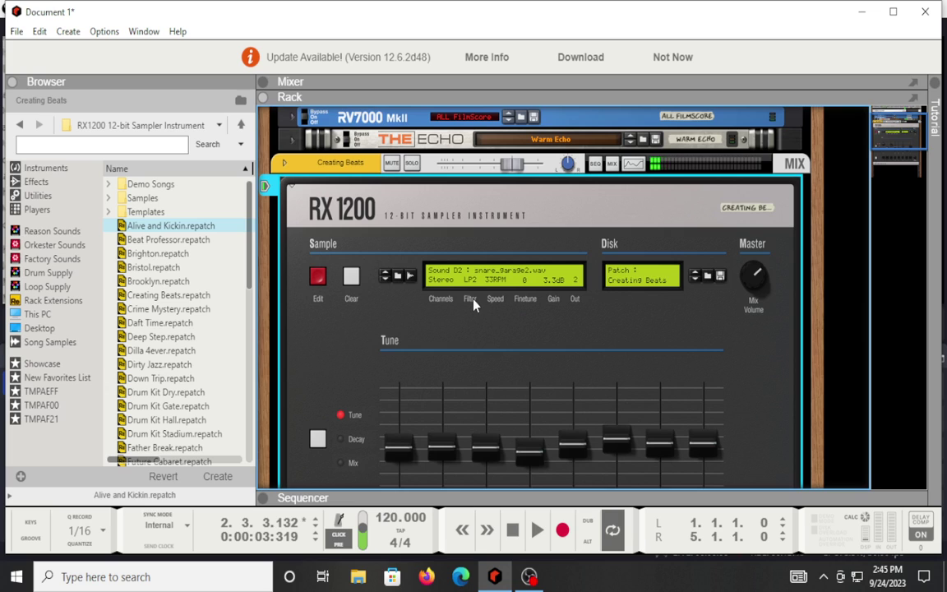
{"action": "left_click", "coordinate": [472, 301]}
{"action": "left_click", "coordinate": [495, 342]}
{"action": "scroll", "coordinate": [485, 332], "scroll_direction": "down", "scroll_amount": 2}
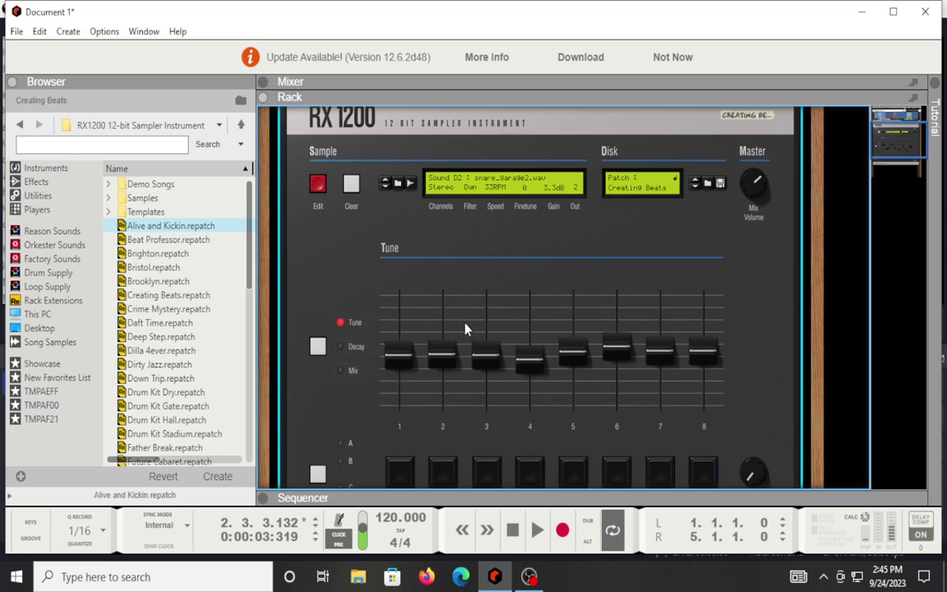
{"action": "scroll", "coordinate": [465, 308], "scroll_direction": "down", "scroll_amount": 3}
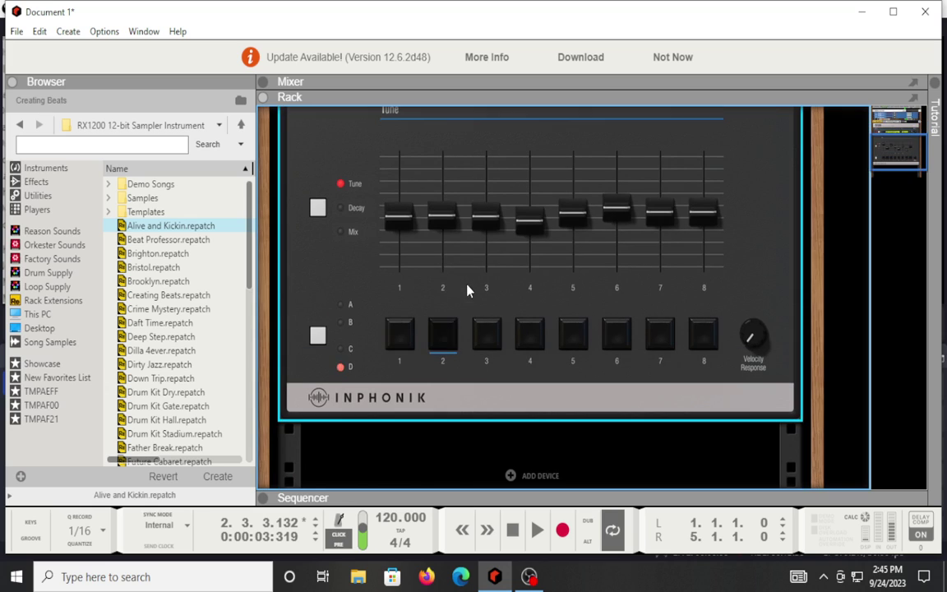
Step: Show the eight sounds' decay levels and pull fader 2 for the D2 snare far down
{"action": "left_click", "coordinate": [341, 208]}
{"action": "left_click_drag", "start_coordinate": [441, 162], "coordinate": [455, 249]}
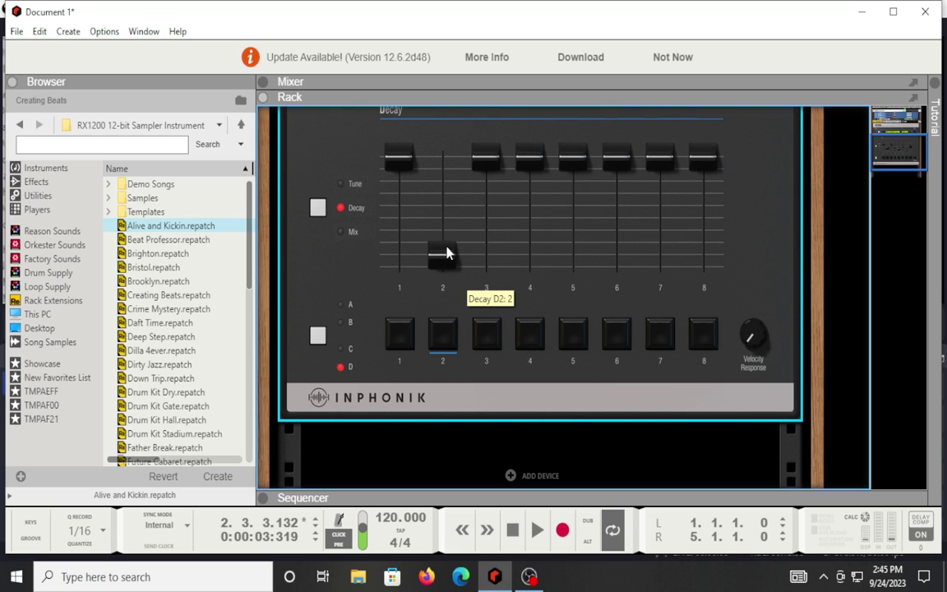
{"action": "scroll", "coordinate": [448, 253], "scroll_direction": "up", "scroll_amount": 1}
{"action": "scroll", "coordinate": [448, 253], "scroll_direction": "up", "scroll_amount": 2}
{"action": "scroll", "coordinate": [453, 260], "scroll_direction": "up", "scroll_amount": 3}
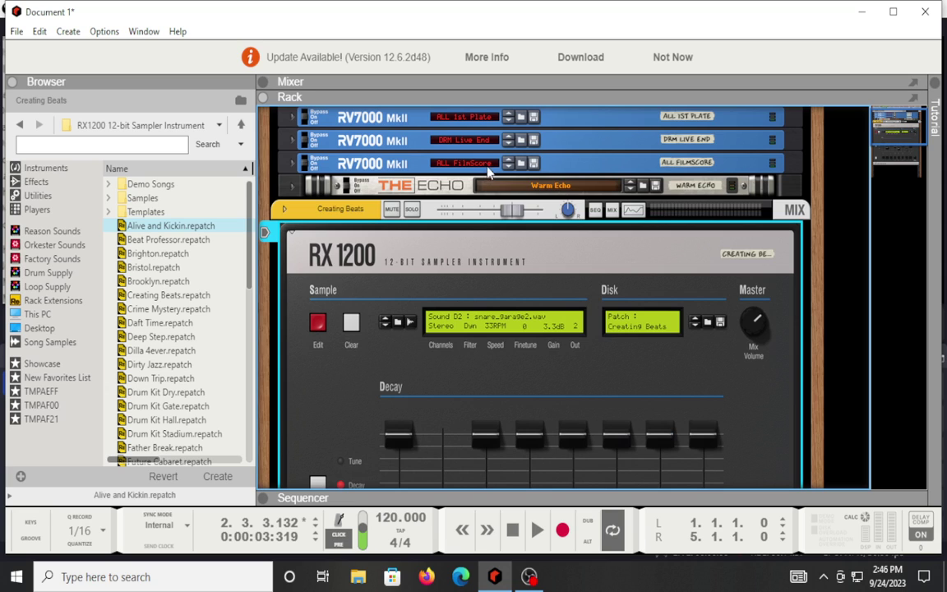
{"action": "scroll", "coordinate": [505, 165], "scroll_direction": "down", "scroll_amount": 5}
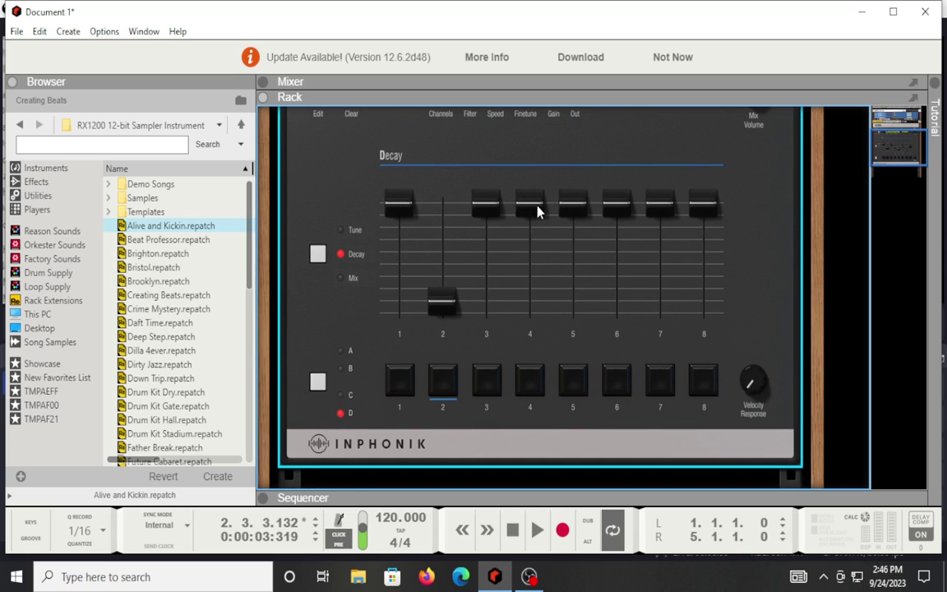
{"action": "scroll", "coordinate": [538, 209], "scroll_direction": "up", "scroll_amount": 5}
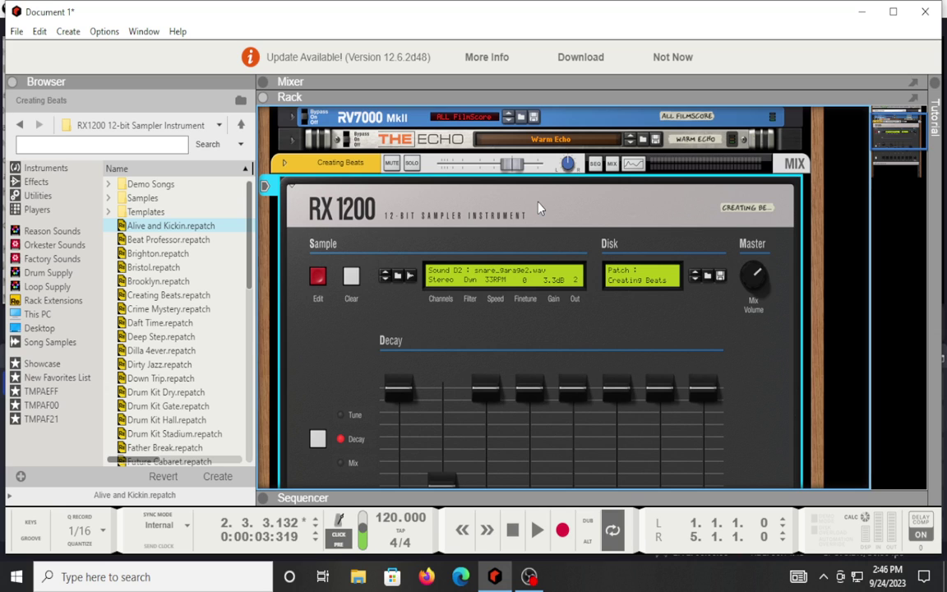
{"action": "scroll", "coordinate": [539, 210], "scroll_direction": "down", "scroll_amount": 5}
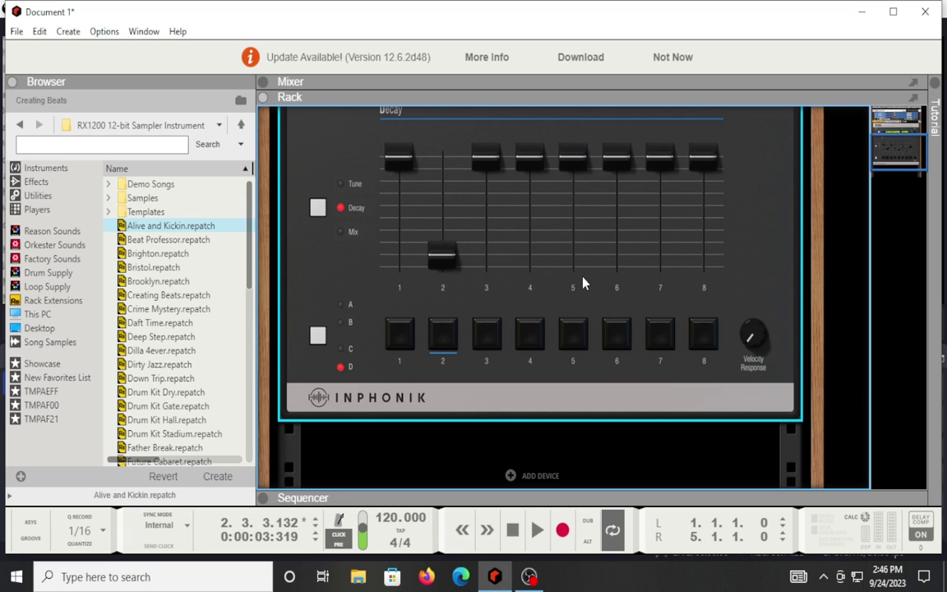
{"action": "scroll", "coordinate": [584, 281], "scroll_direction": "up", "scroll_amount": 3}
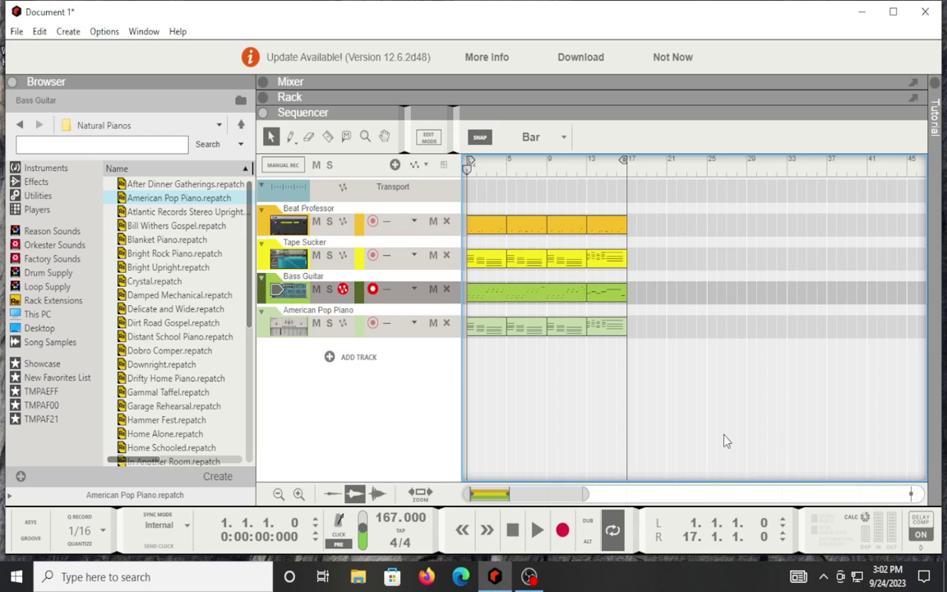
Step: Play the beat once, stop it, and show the Beat Professor RX1200 in the rack
{"action": "left_click", "coordinate": [530, 541]}
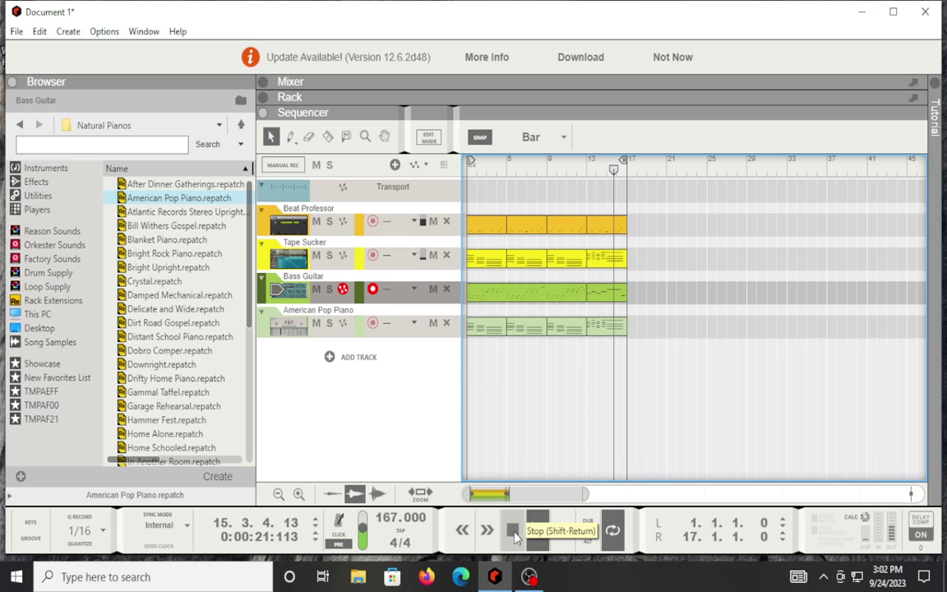
{"action": "left_click", "coordinate": [514, 536]}
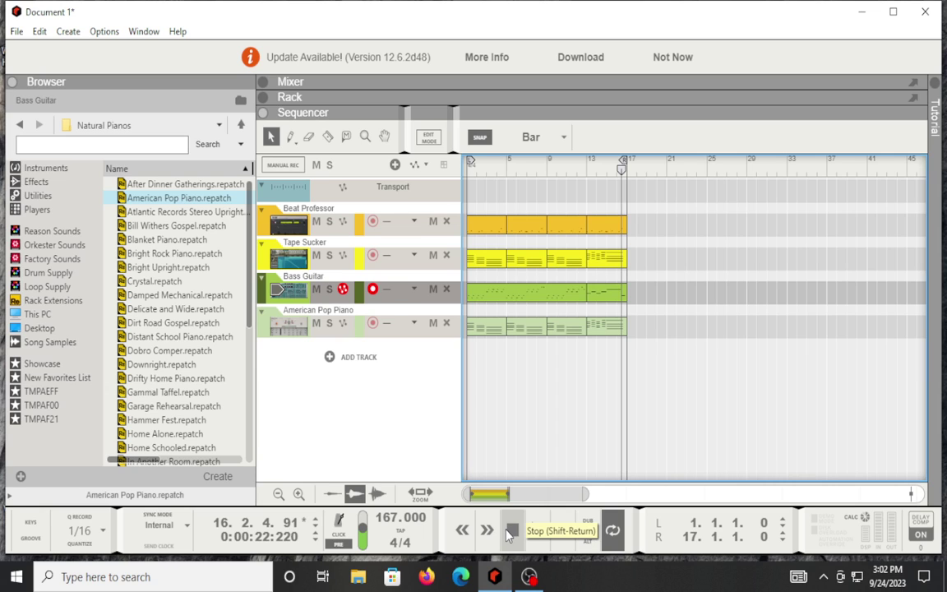
{"action": "left_click", "coordinate": [287, 225]}
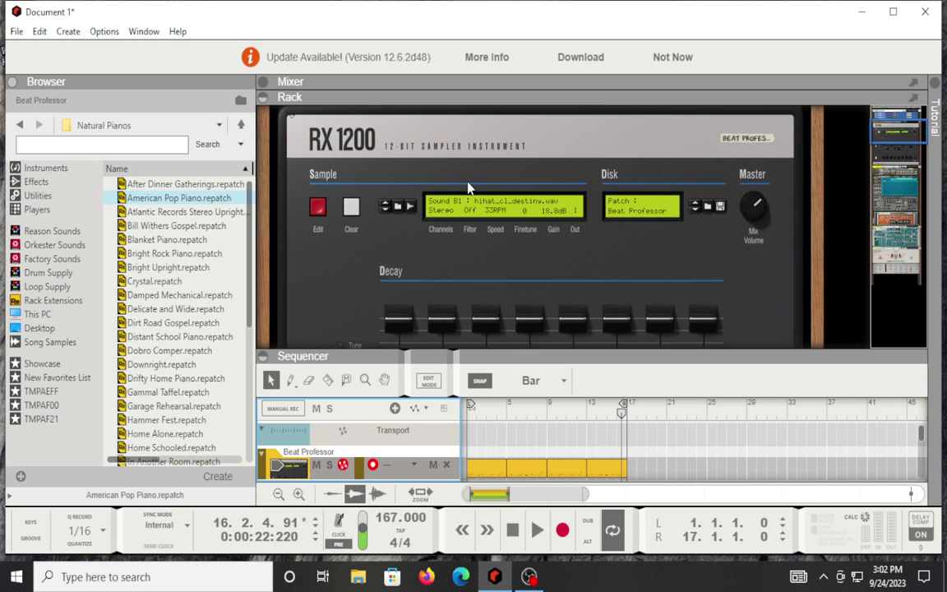